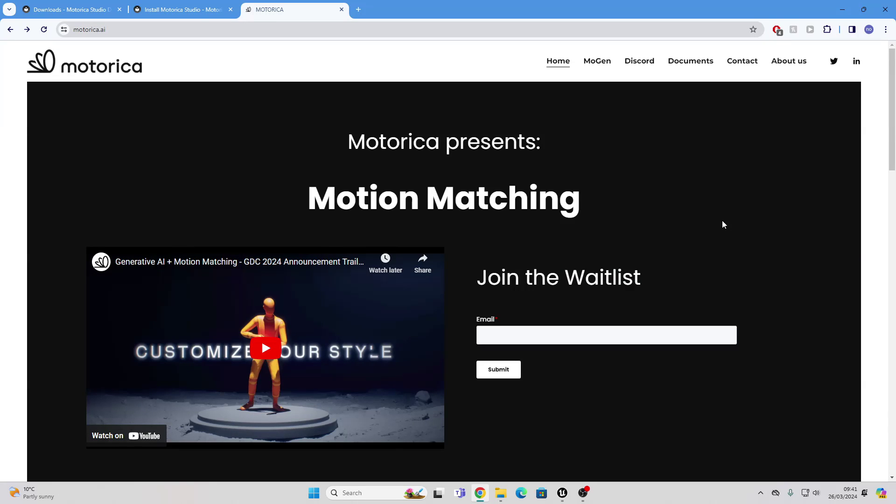
pyautogui.scroll(-2, 663, 173)
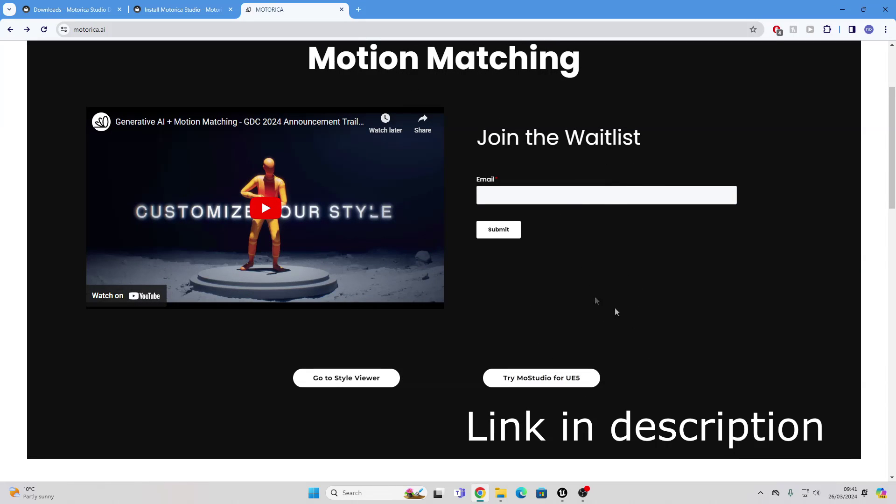
# Step: From motorica.ai, open the MoStudio for UE5 docs and go to the plugin Downloads page
pyautogui.click(530, 379)
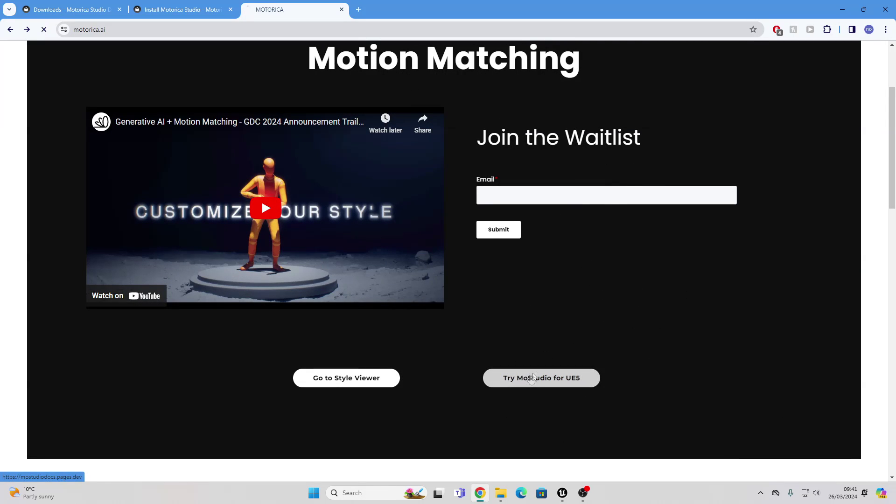
pyautogui.click(170, 141)
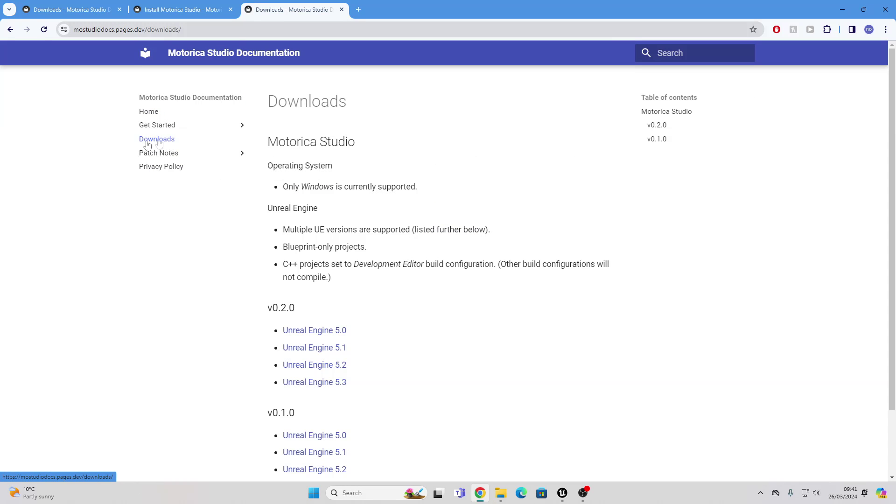
pyautogui.scroll(-2, 378, 225)
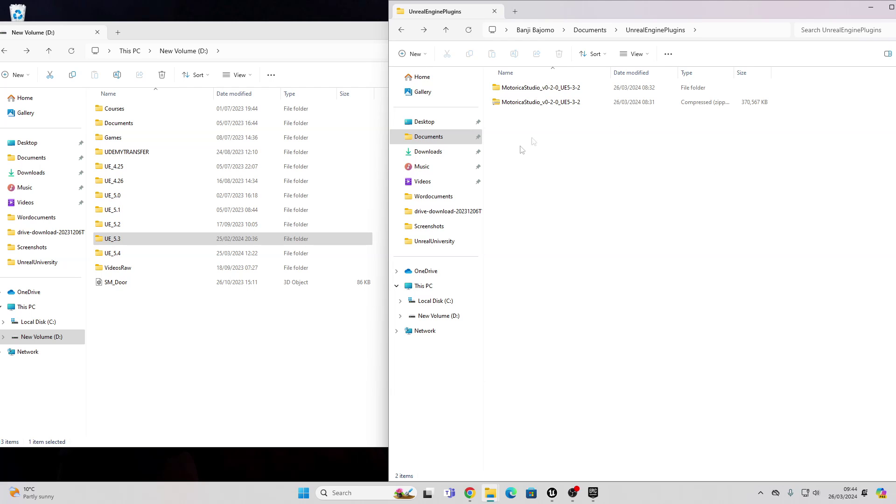
# Step: Open the unzipped MotoricaStudio_v0-2-0_UE5-3-2 folder and, in the other window, D:\UE_5.3\Engine
pyautogui.click(530, 88)
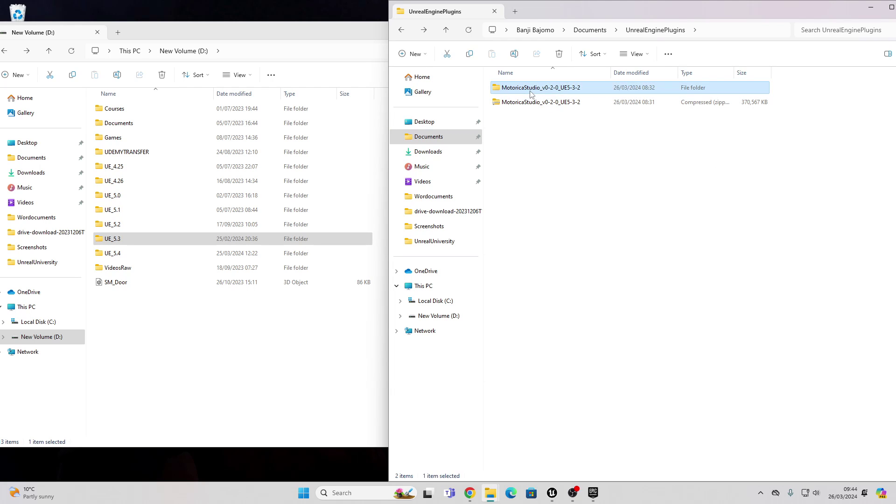
pyautogui.doubleClick(531, 88)
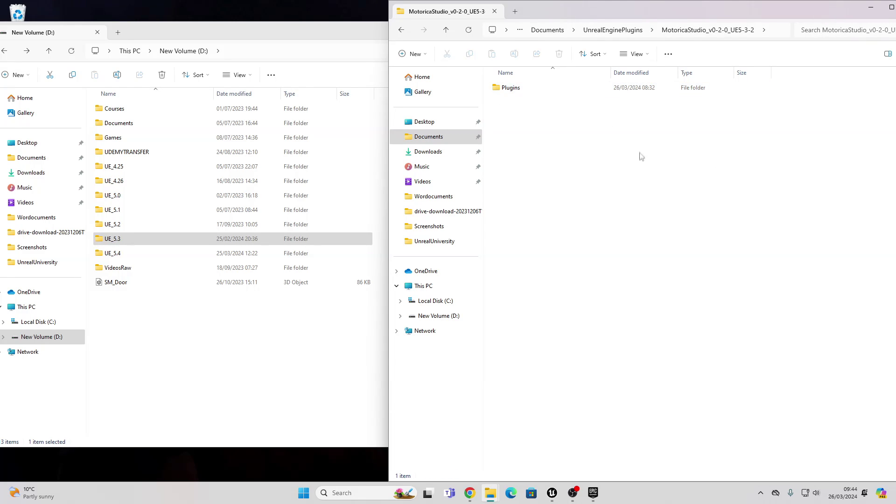
pyautogui.doubleClick(126, 238)
pyautogui.click(123, 123)
pyautogui.doubleClick(124, 127)
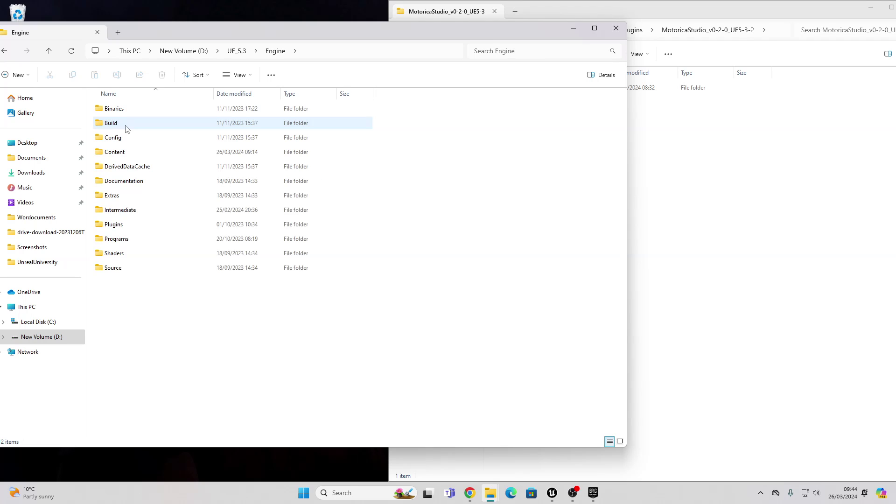
# Step: Drag the Motorica Studio Plugins folder into the UE 5.3 Engine folder
pyautogui.click(538, 112)
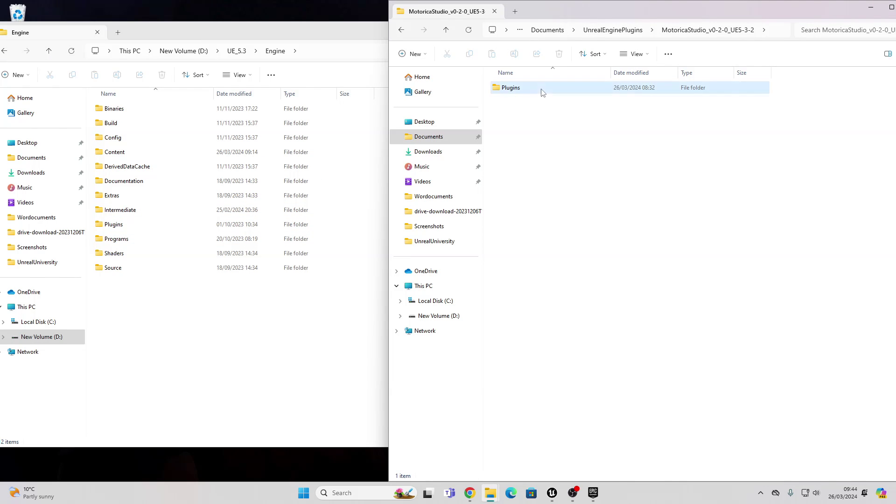
pyautogui.moveTo(510, 87); pyautogui.dragTo(210, 313)
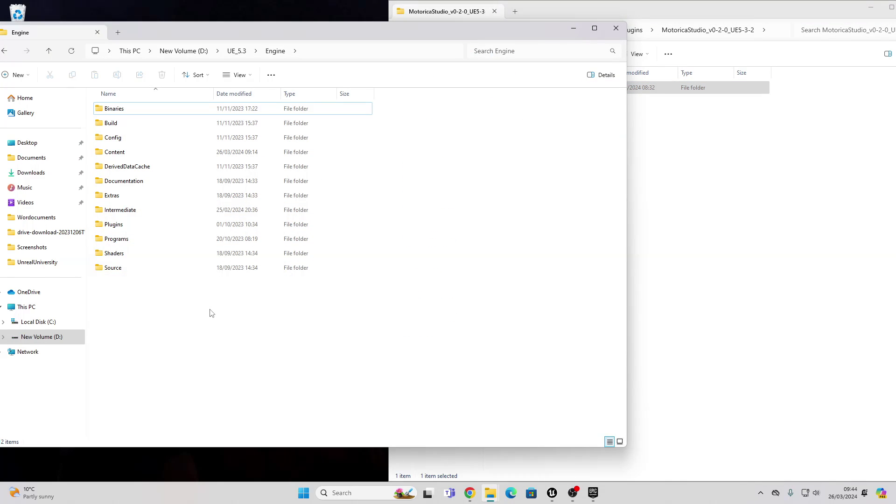
pyautogui.hotkey('alt', 'Tab')
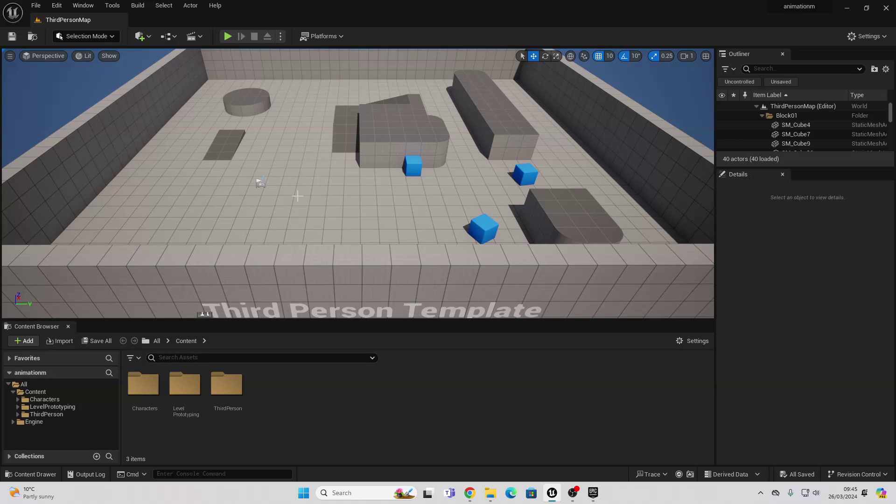
# Step: Enable Motorica Studio in Edit > Plugins, accept the beta warning, and close the Plugins window
pyautogui.click(57, 5)
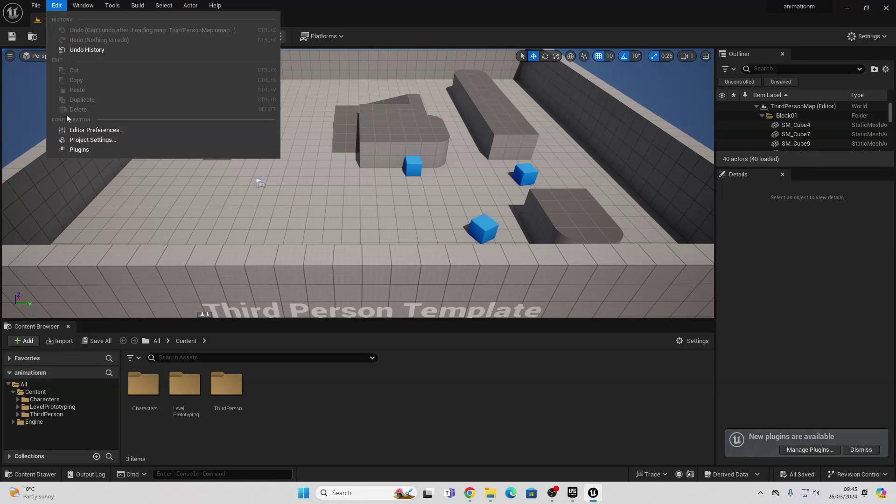
pyautogui.click(91, 150)
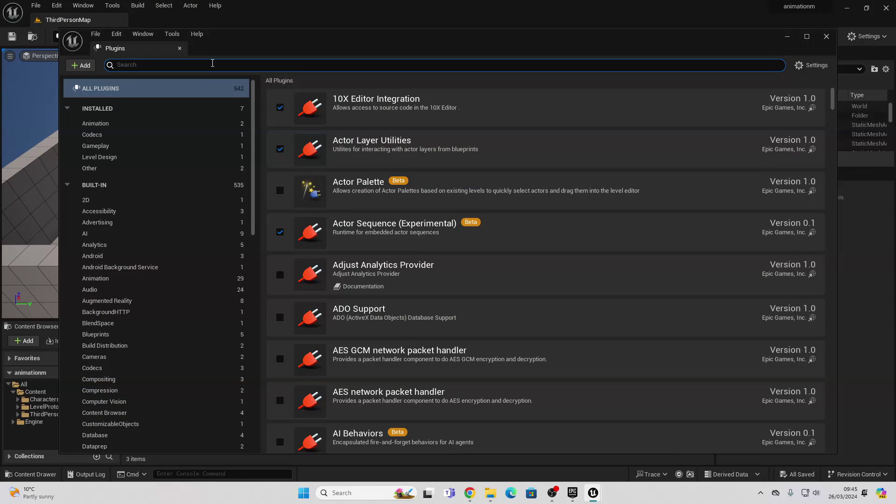
pyautogui.write('moto')
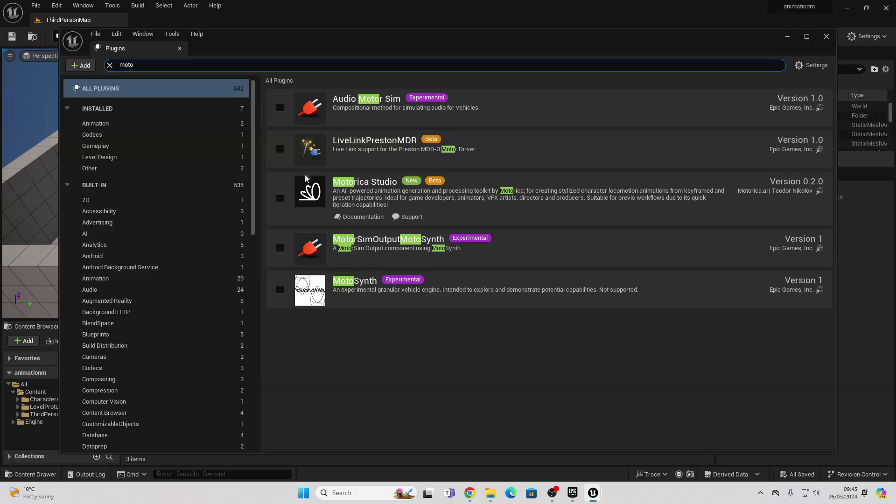
pyautogui.click(280, 199)
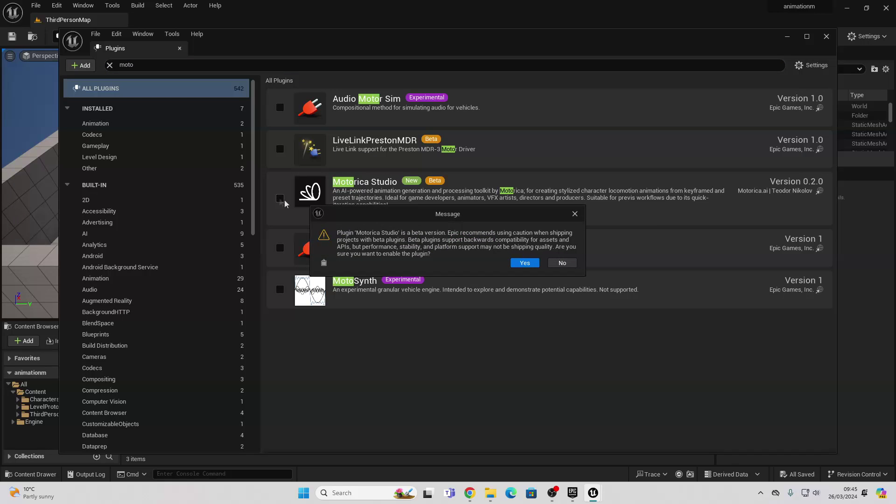
pyautogui.click(524, 263)
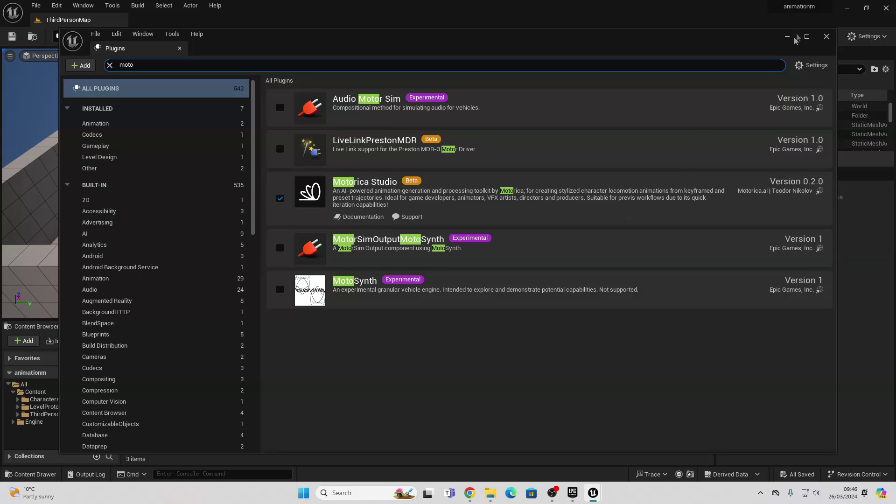
pyautogui.click(825, 37)
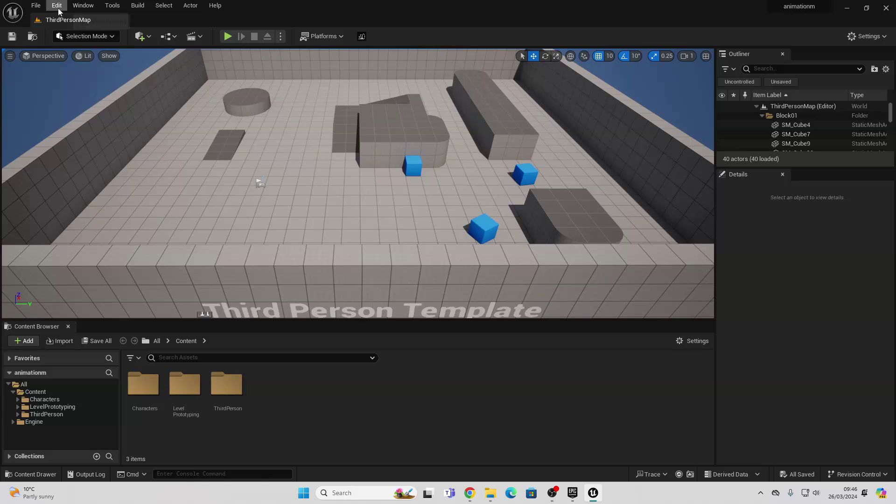
# Step: Show the Motorica Studio page under Plugins in Edit > Project Settings
pyautogui.click(57, 5)
pyautogui.click(84, 145)
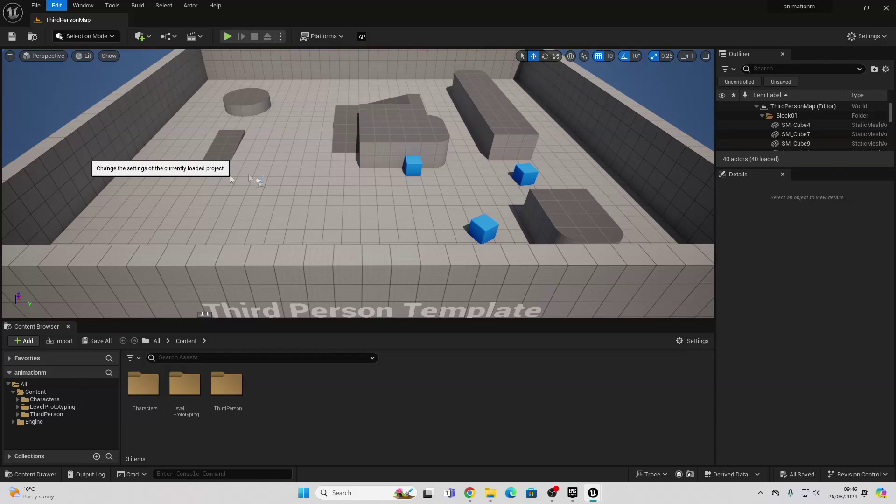
pyautogui.scroll(-5, 152, 176)
pyautogui.scroll(-5, 147, 200)
pyautogui.scroll(-5, 147, 200)
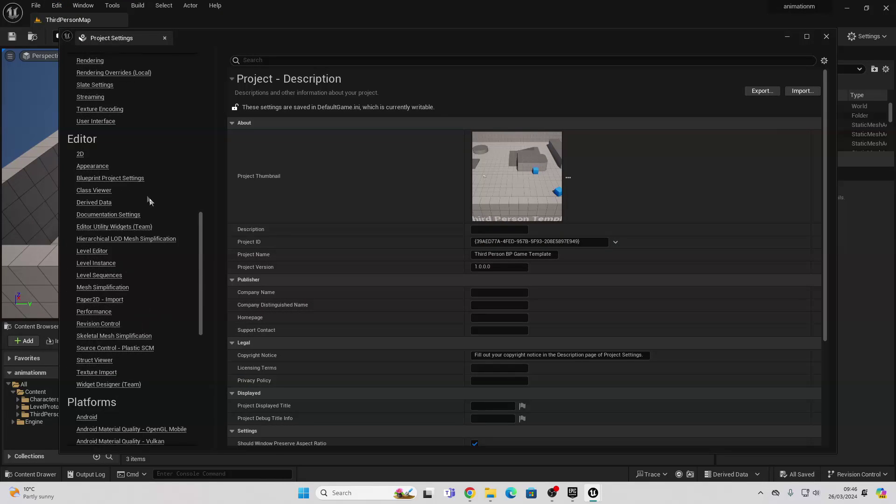
pyautogui.scroll(-10, 149, 202)
pyautogui.click(94, 301)
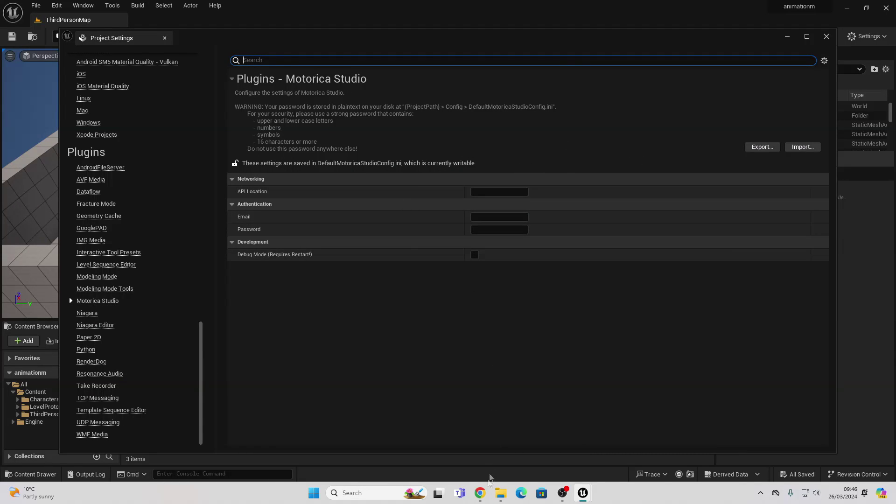
# Step: Select and copy the API Location URL from Chrome's Install Motorica Studio guide
pyautogui.click(479, 493)
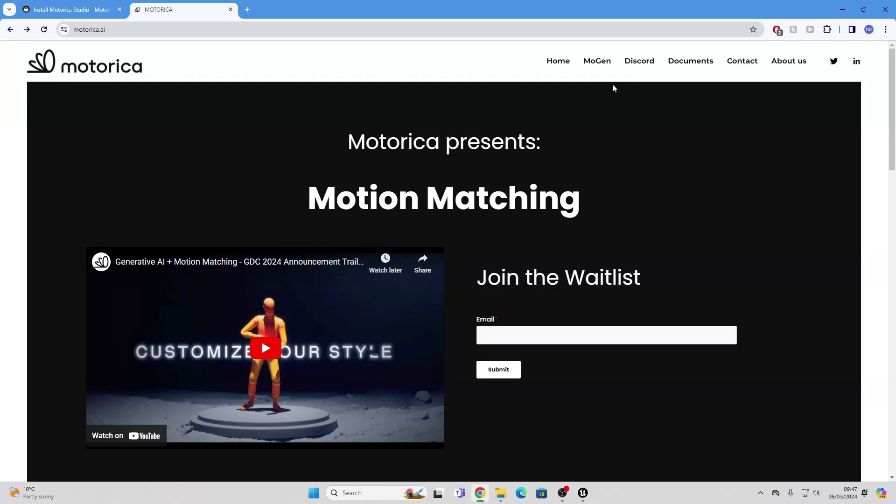
pyautogui.click(596, 60)
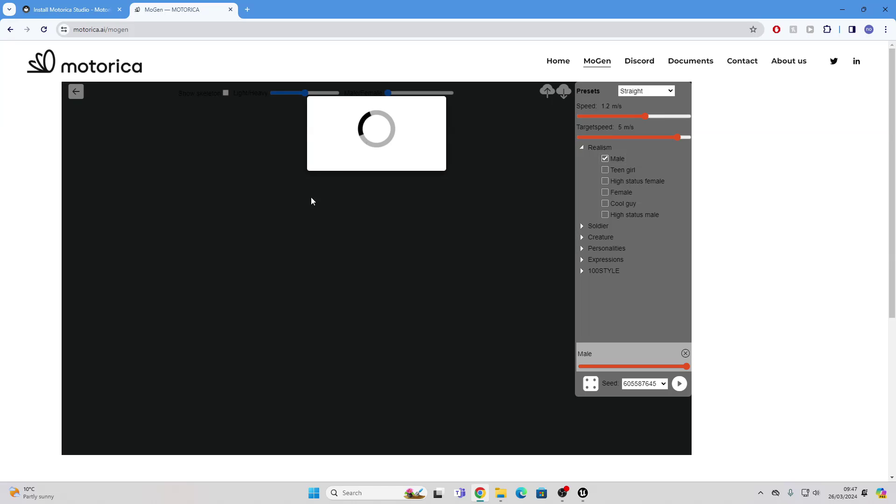
pyautogui.hotkey('ctrl', 'Tab')
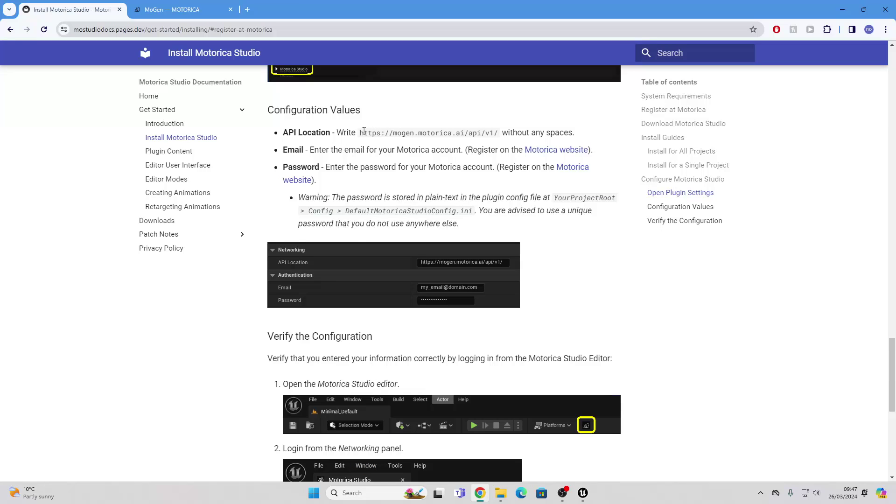
pyautogui.moveTo(360, 132); pyautogui.dragTo(504, 134)
pyautogui.hotkey('ctrl', 'c')
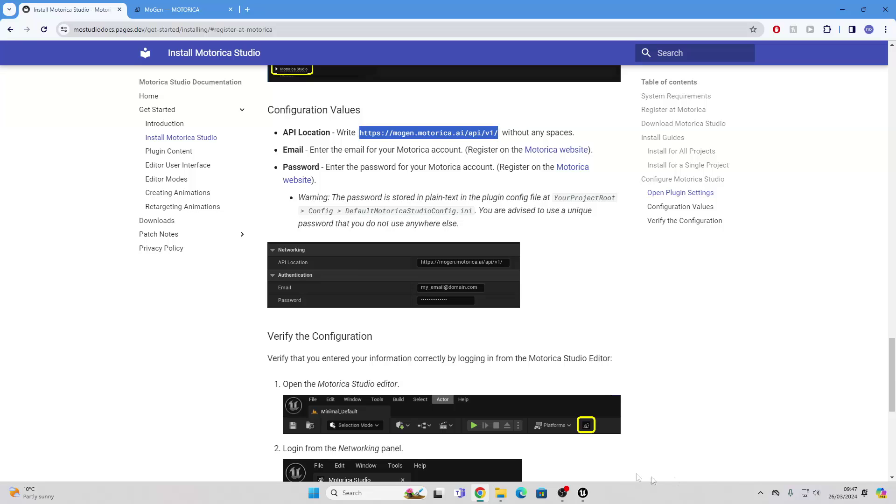
# Step: Paste the copied URL into API Location, enter the Email and Password, and close Project Settings
pyautogui.moveTo(582, 493)
pyautogui.click(620, 439)
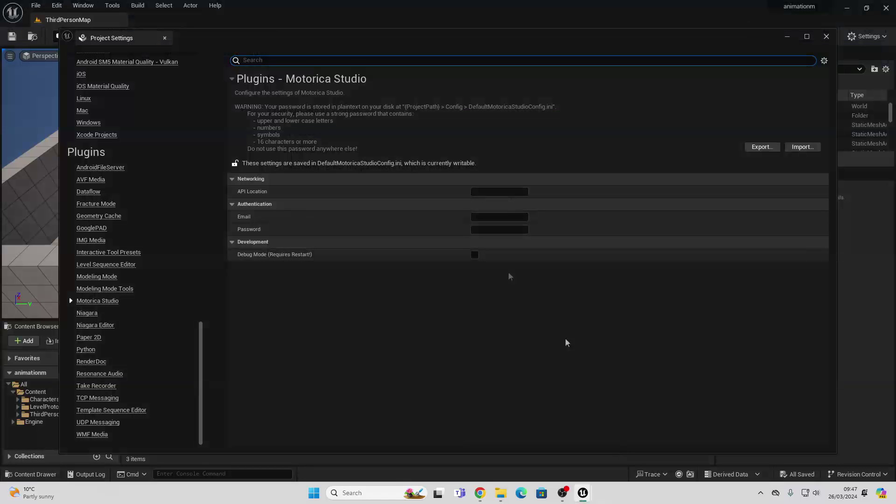
pyautogui.click(499, 191)
pyautogui.hotkey('ctrl', 'v')
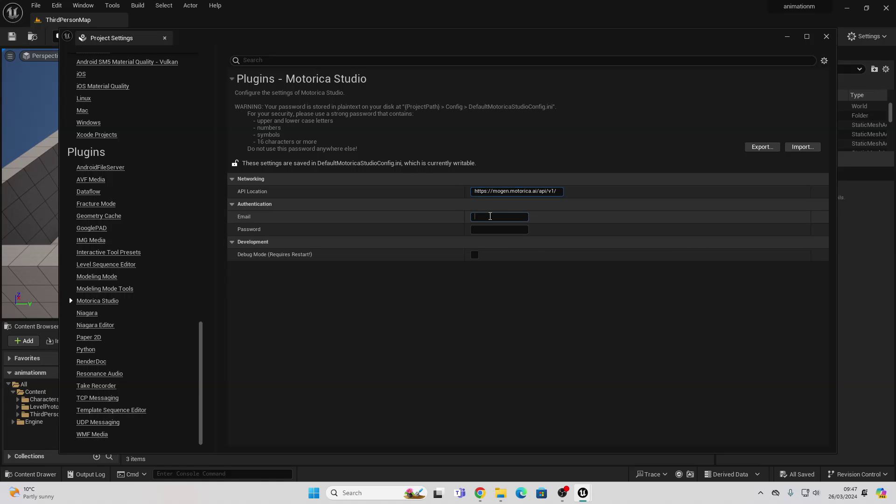
pyautogui.click(490, 216)
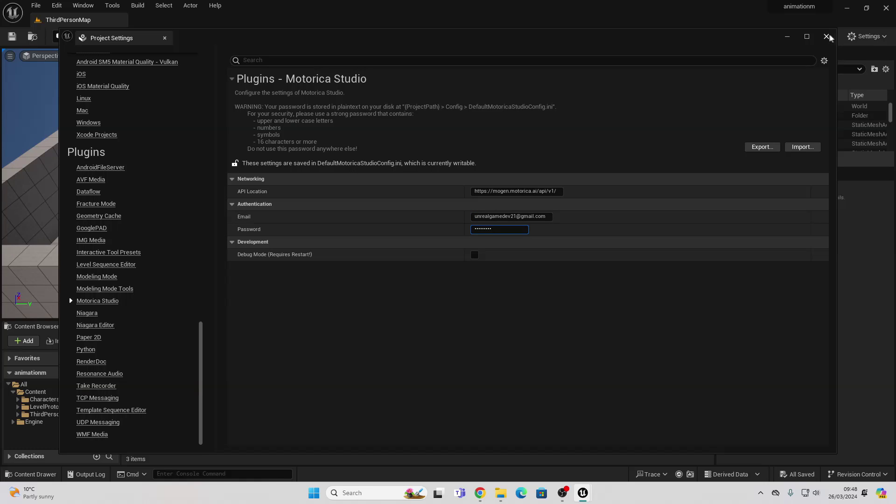
pyautogui.click(827, 37)
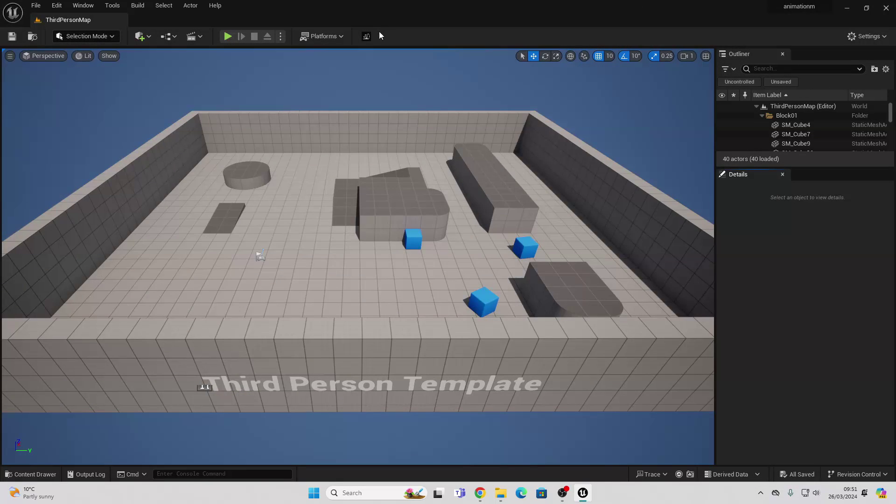
# Step: Open the Motorica Studio editor, confirm 'Login successful!' in Networking, and maximize the window
pyautogui.click(367, 36)
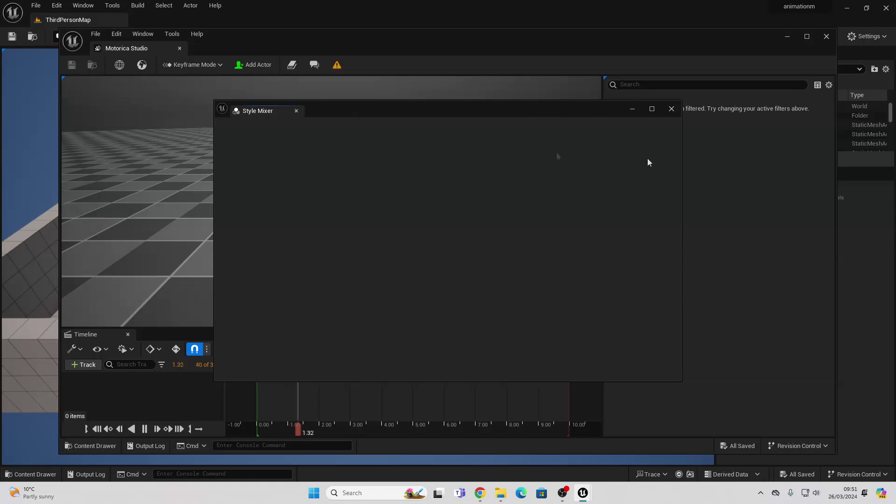
pyautogui.click(670, 109)
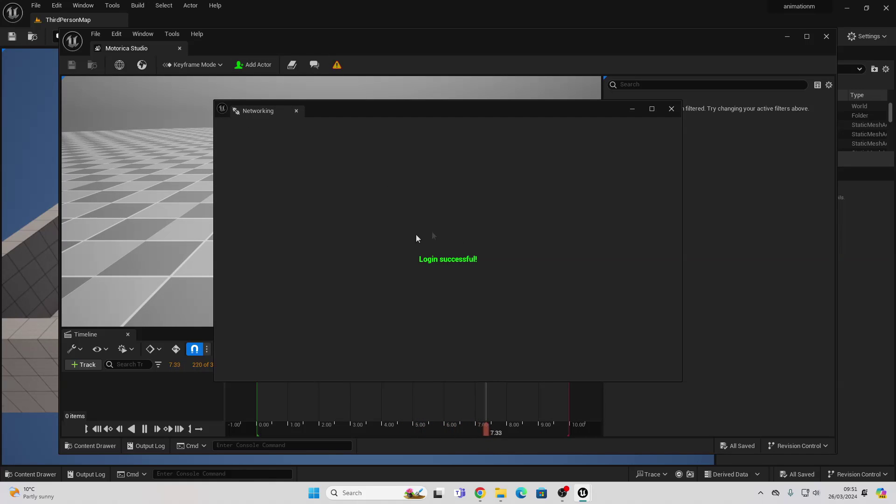
pyautogui.click(673, 109)
pyautogui.click(806, 36)
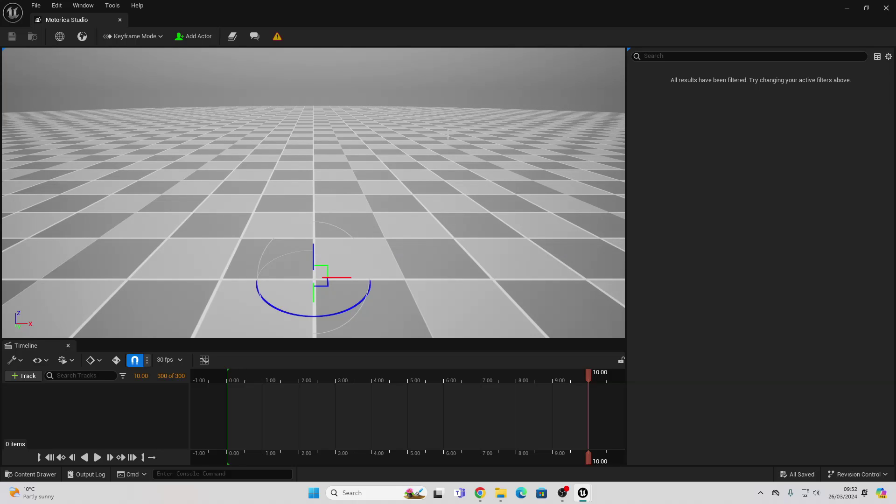
# Step: Switch Motorica Studio from Keyframe Mode to Preset Mode and close Preset Controls and Style Mixer
pyautogui.click(145, 38)
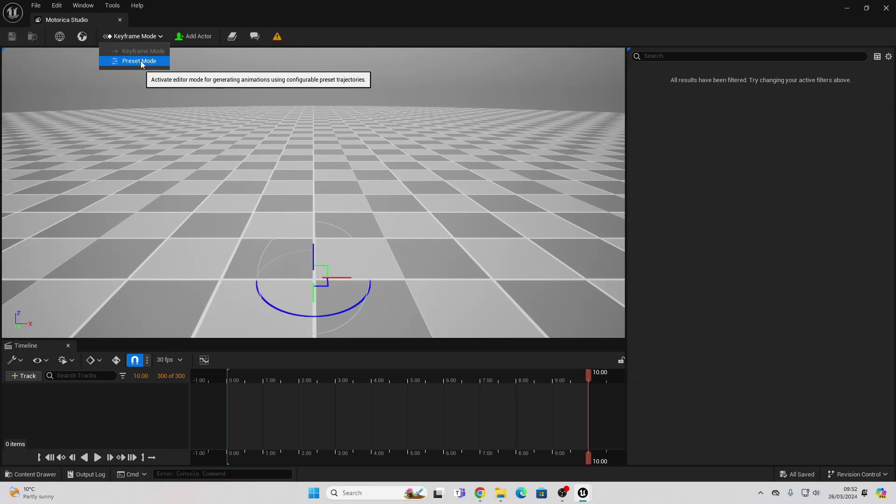
pyautogui.click(140, 61)
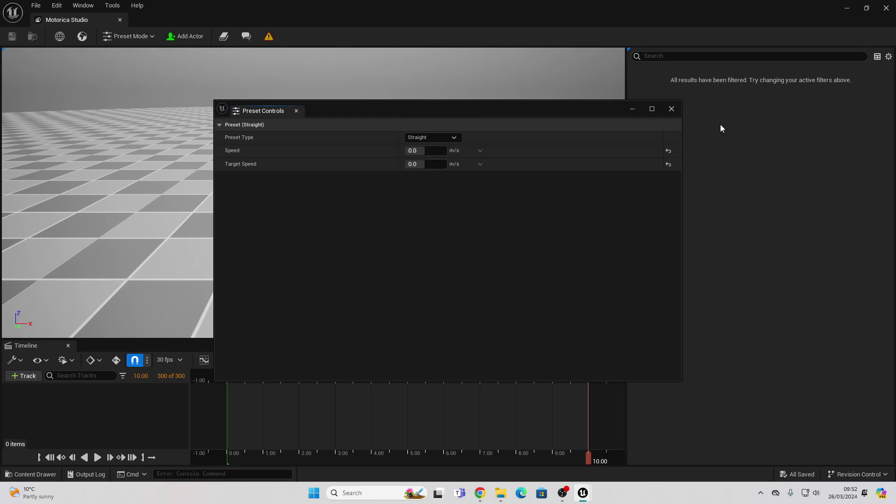
pyautogui.click(672, 110)
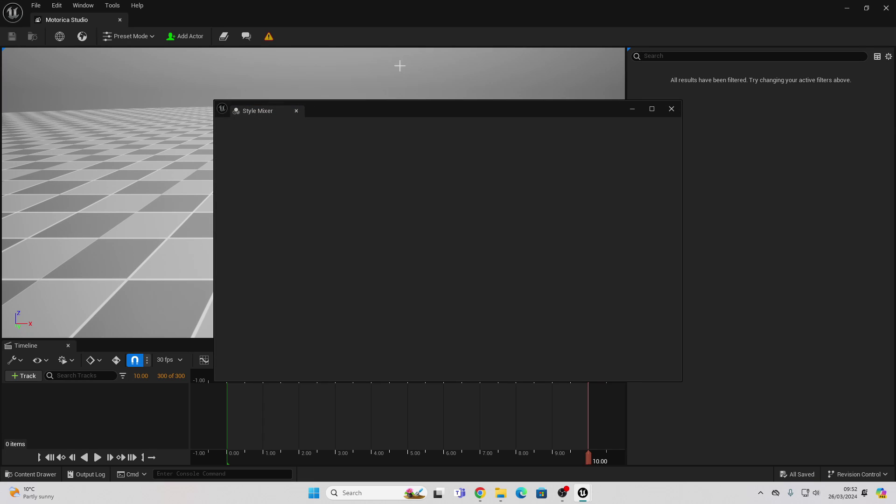
pyautogui.click(672, 109)
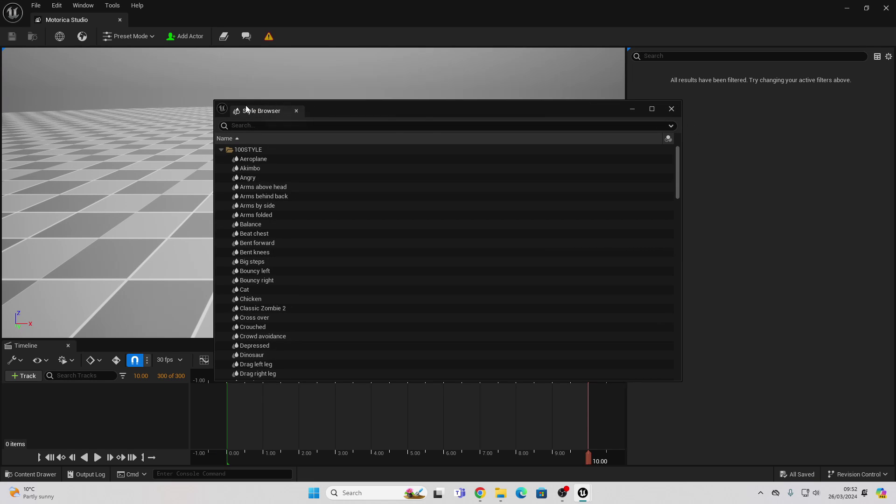
# Step: Dock the Style Browser as a narrow left column beside the viewport and close Networking
pyautogui.moveTo(259, 111); pyautogui.dragTo(86, 67)
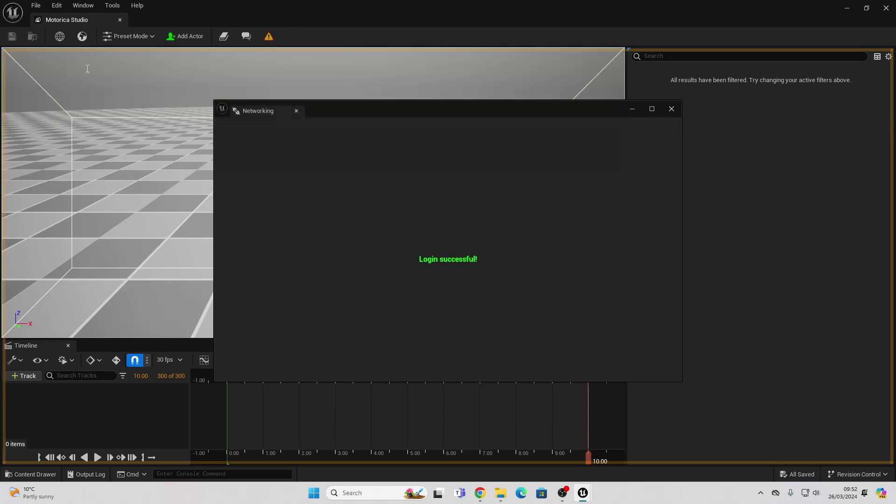
pyautogui.click(672, 109)
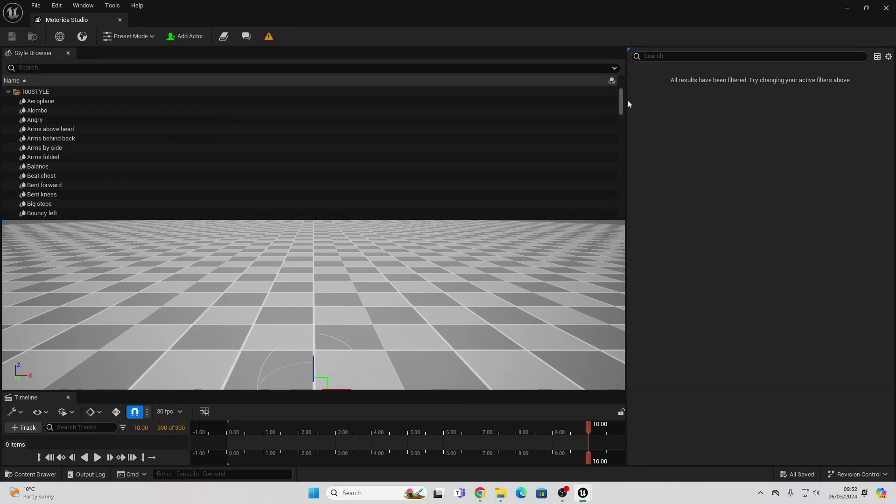
pyautogui.moveTo(31, 55); pyautogui.dragTo(17, 70)
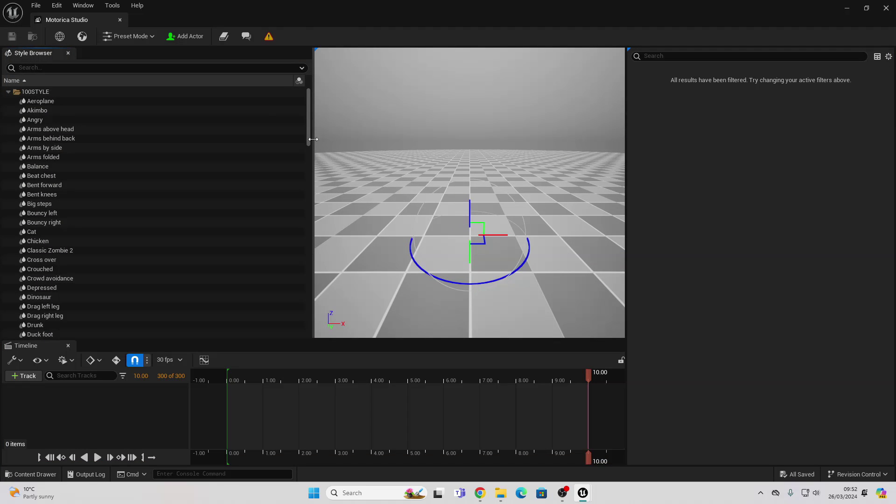
pyautogui.moveTo(312, 139); pyautogui.dragTo(203, 140)
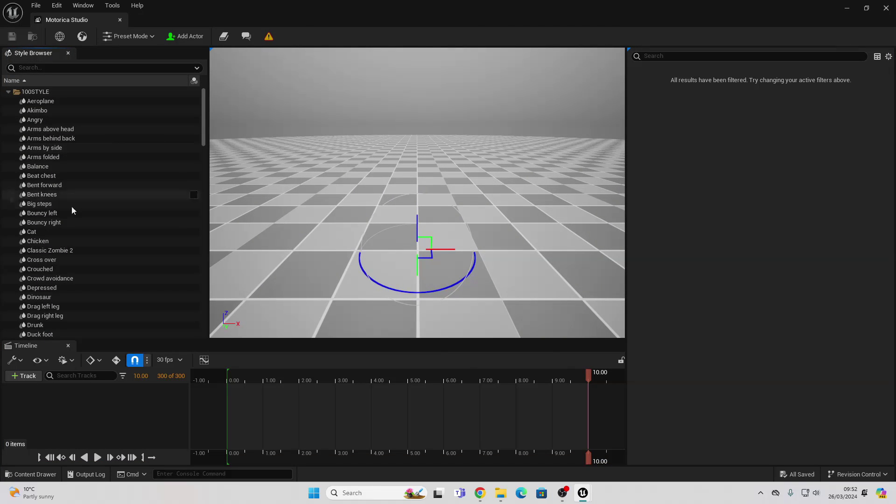
pyautogui.moveTo(420, 196); pyautogui.dragTo(382, 114, button='right')
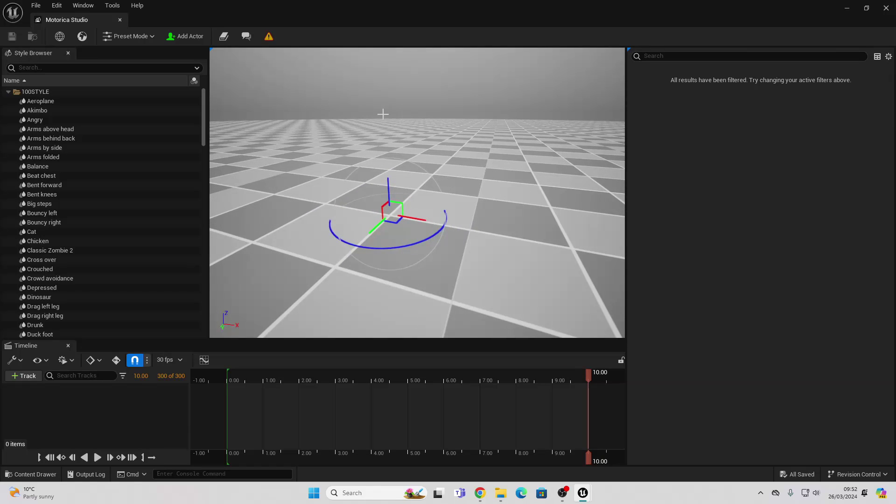
# Step: Add a locomotion actor, put AS_MoStudio_Zombie_StartTurn on its Animation track, and scrub to preview
pyautogui.click(184, 36)
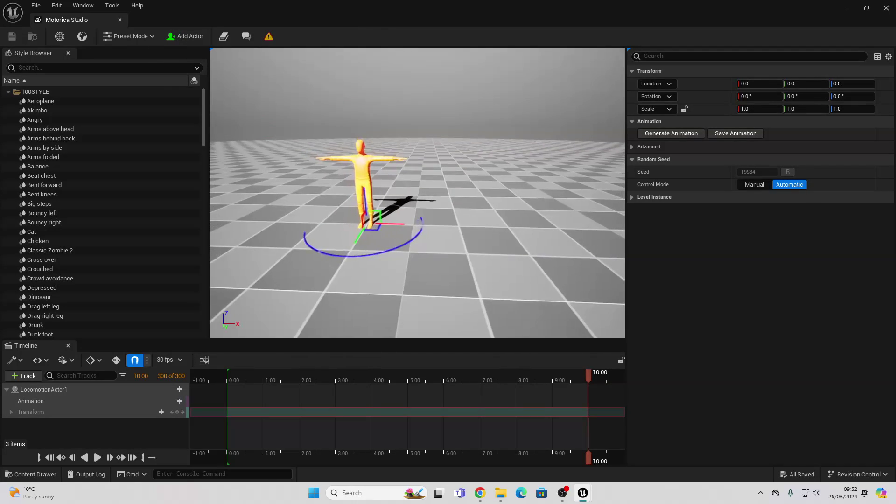
pyautogui.moveTo(588, 374); pyautogui.dragTo(225, 374)
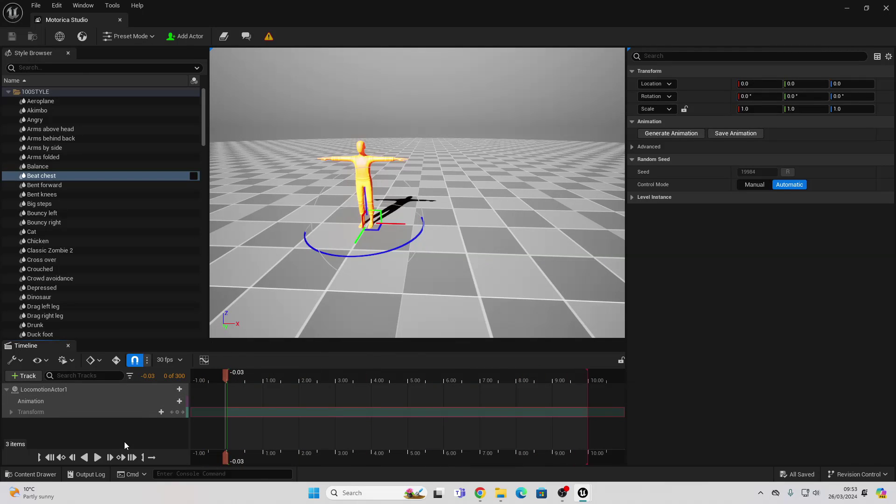
pyautogui.click(178, 401)
pyautogui.scroll(-5, 241, 329)
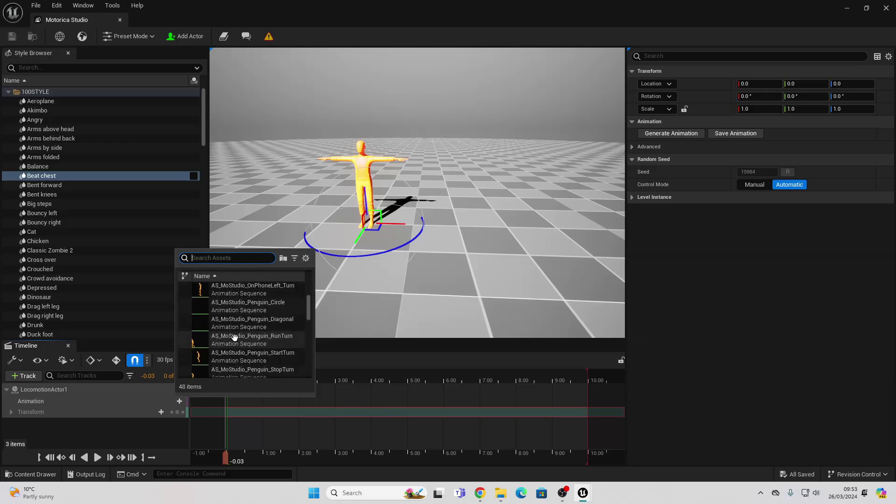
pyautogui.scroll(-3, 240, 336)
pyautogui.scroll(-3, 251, 330)
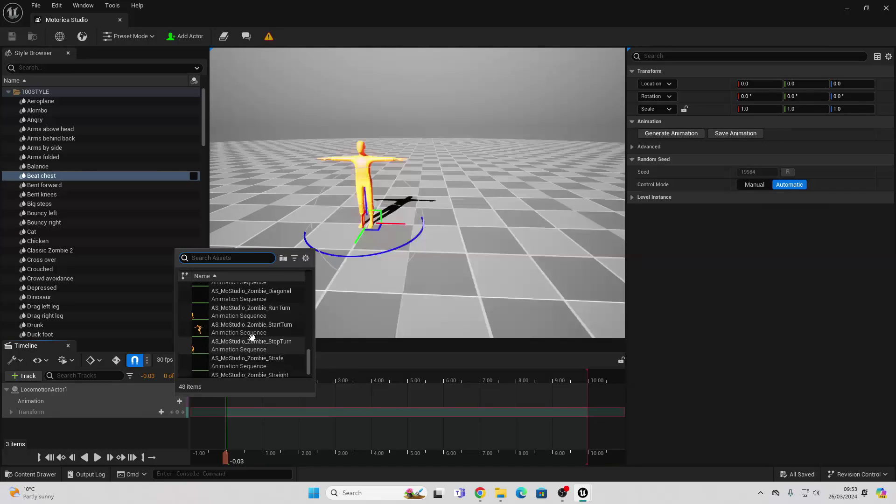
pyautogui.click(256, 326)
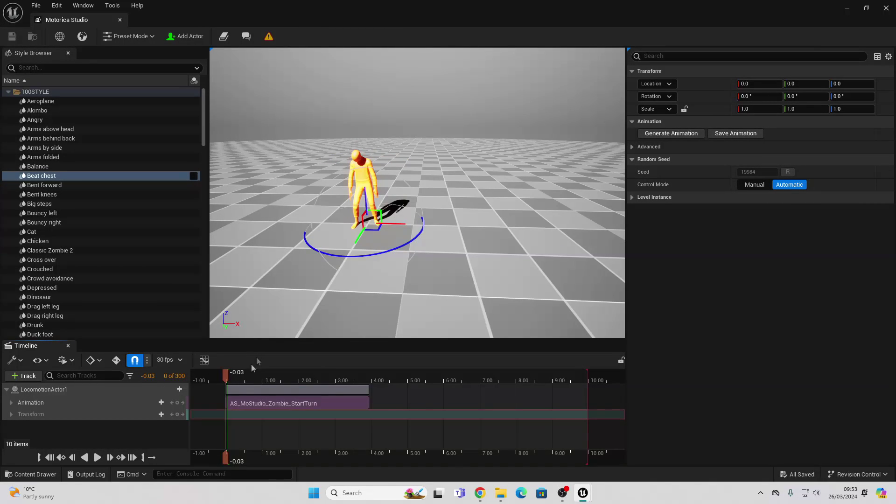
pyautogui.moveTo(226, 382)
pyautogui.mouseDown()
pyautogui.moveTo(304, 382)
pyautogui.moveTo(359, 394)
pyautogui.moveTo(265, 375)
pyautogui.mouseUp()
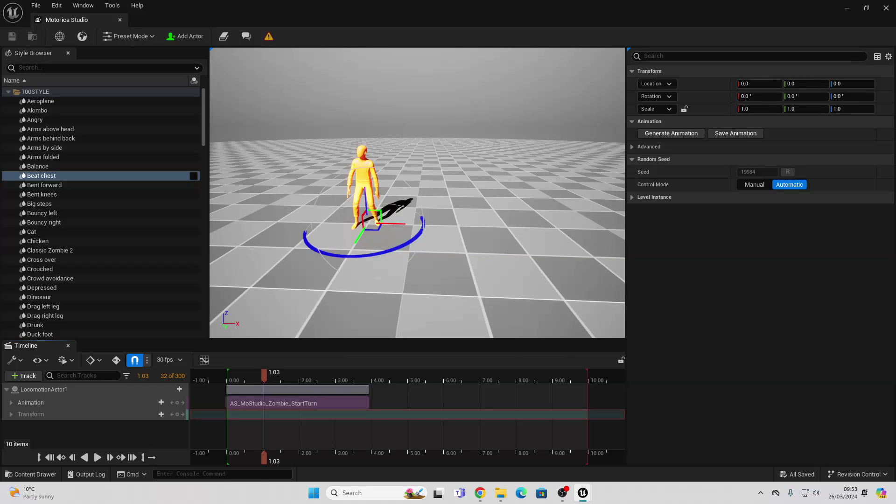
pyautogui.scroll(-3, 413, 279)
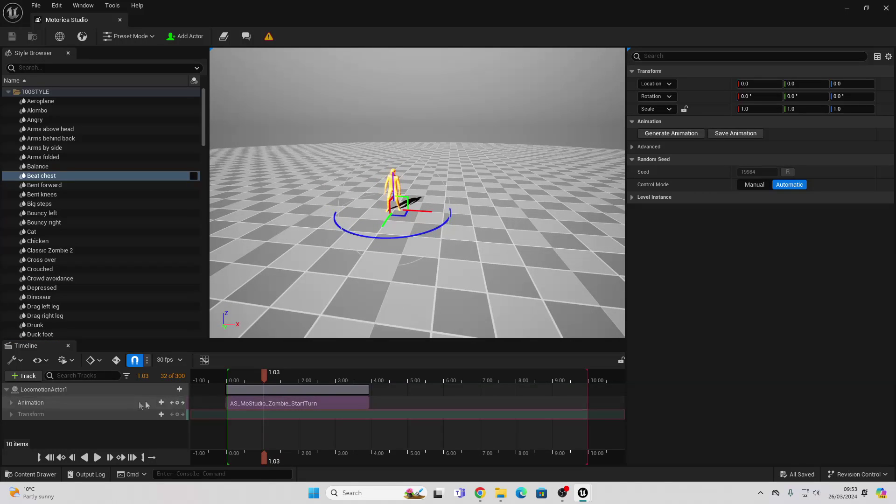
# Step: Delete the zombie StartTurn clip and load the open level into the studio viewport
pyautogui.click(289, 403)
pyautogui.press('Delete')
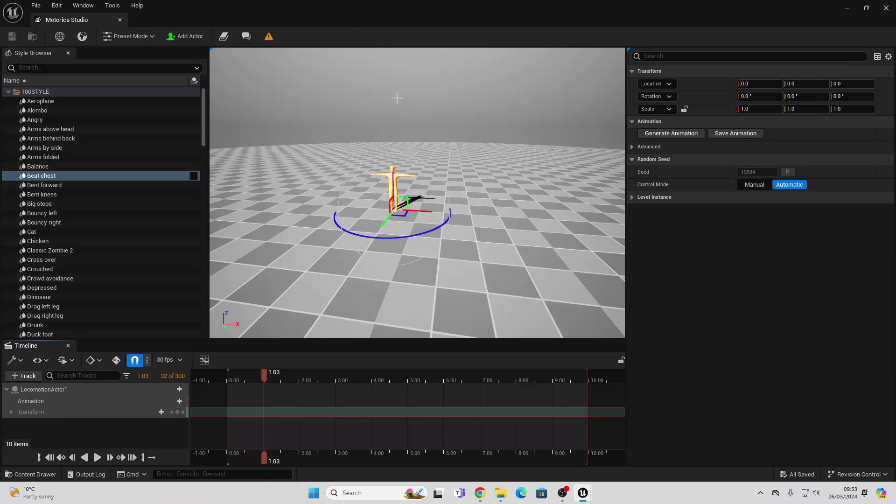
pyautogui.click(83, 38)
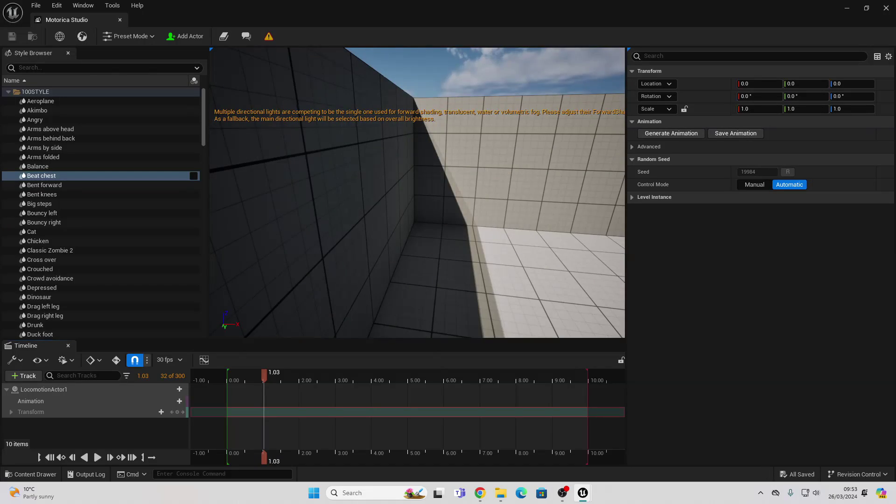
pyautogui.moveTo(418, 192); pyautogui.dragTo(418, 193, button='right')
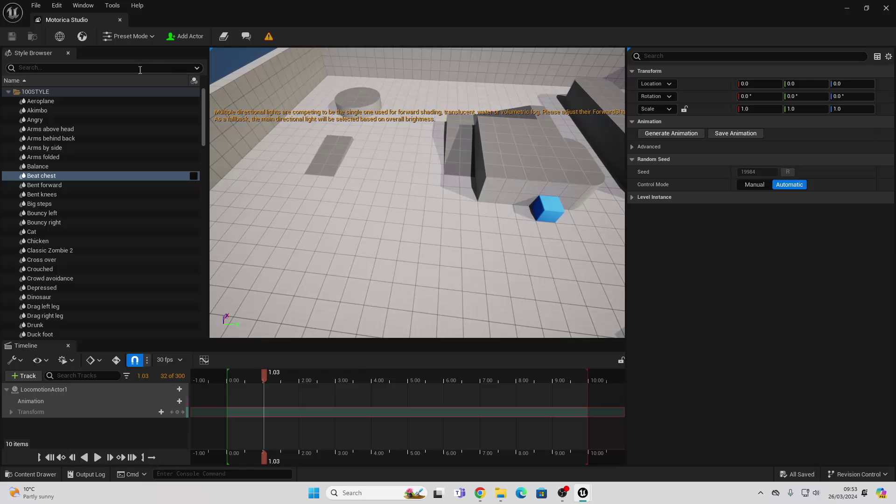
# Step: Switch generation to Keyframe Mode and close the Networking login window
pyautogui.click(129, 36)
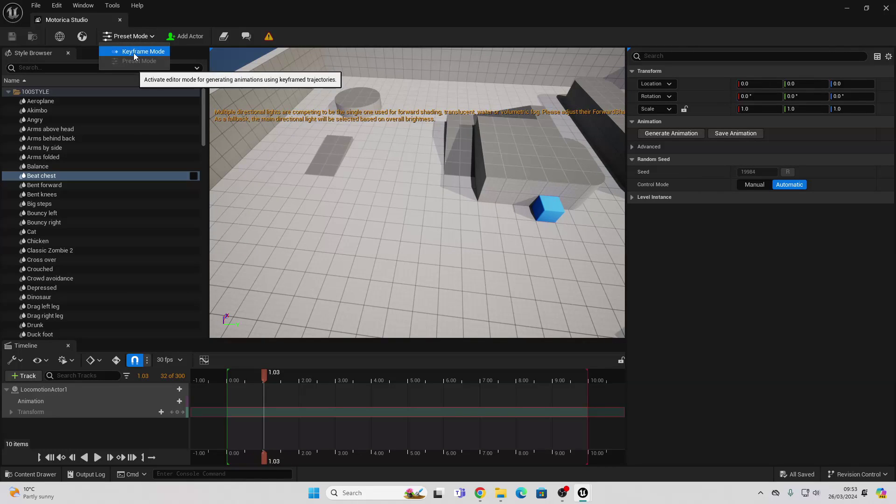
pyautogui.click(134, 51)
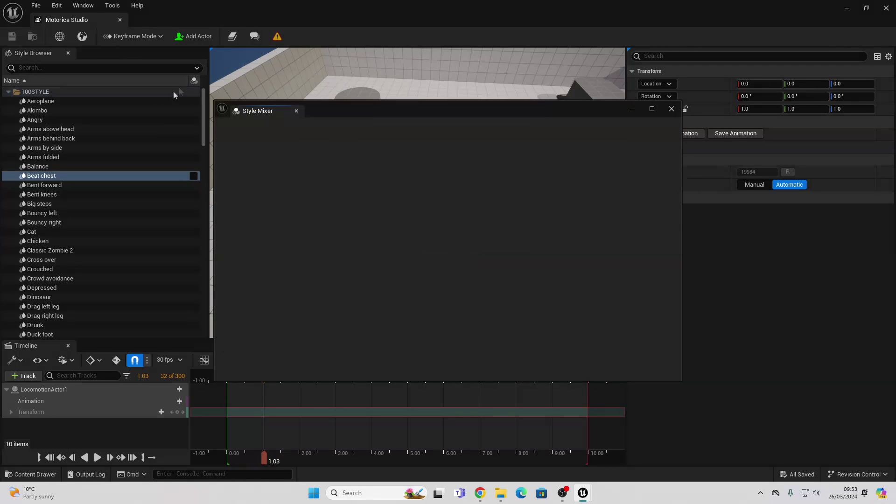
pyautogui.click(671, 109)
# Step: Add LocomotionActor2, reset the playhead to zero, and delete LocomotionActor1
pyautogui.click(194, 35)
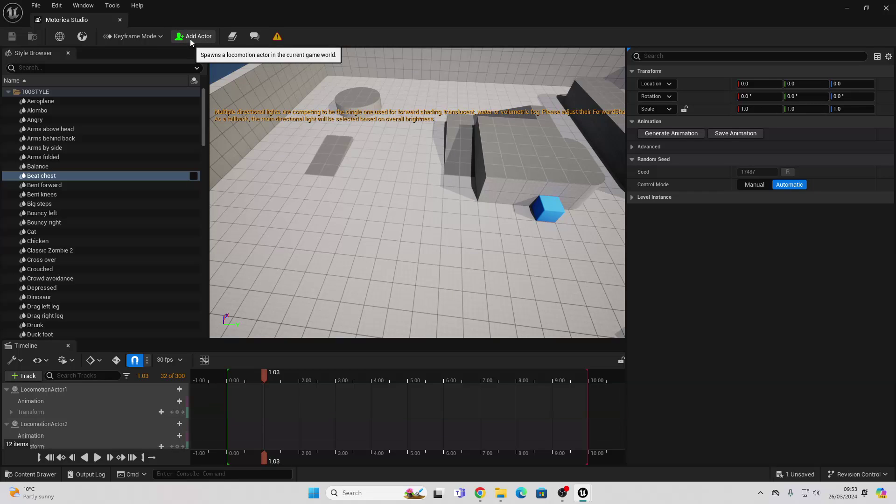
pyautogui.moveTo(420, 196); pyautogui.dragTo(350, 210, button='right')
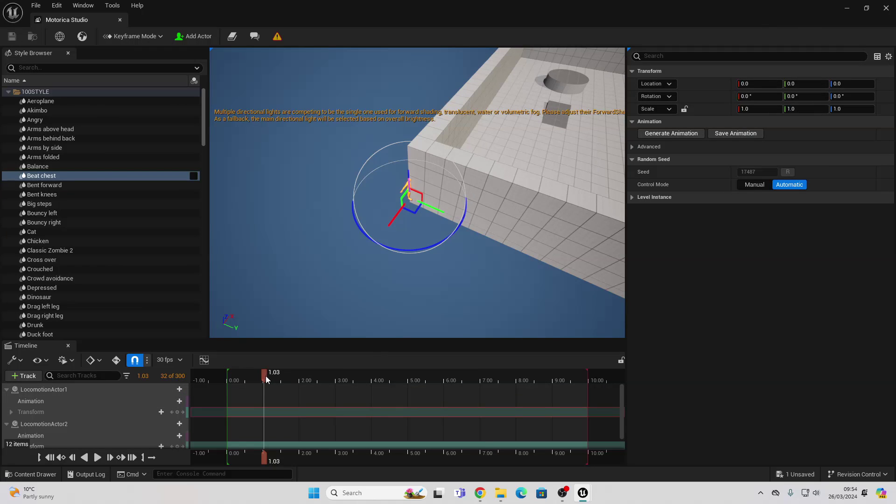
pyautogui.moveTo(265, 375); pyautogui.dragTo(228, 376)
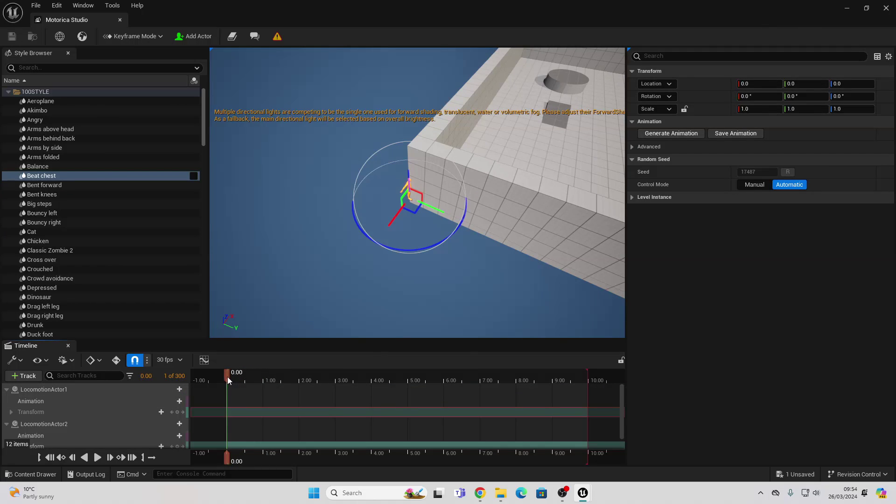
pyautogui.click(42, 389)
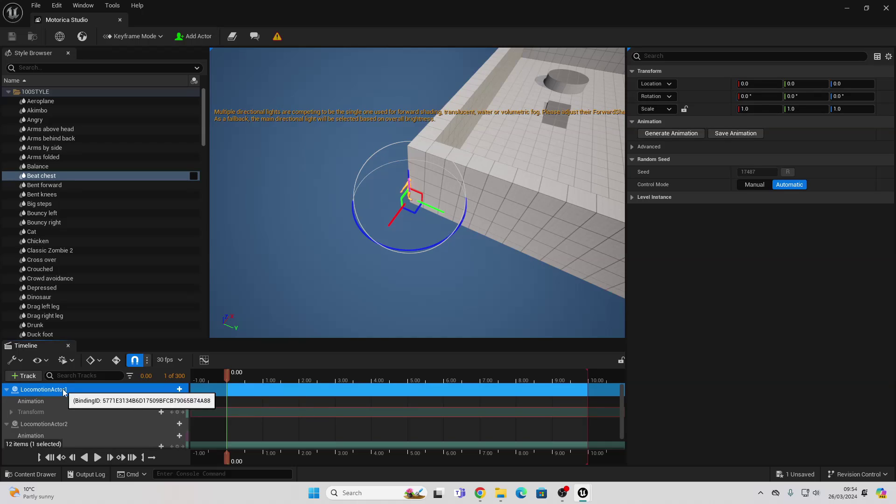
pyautogui.press('Delete')
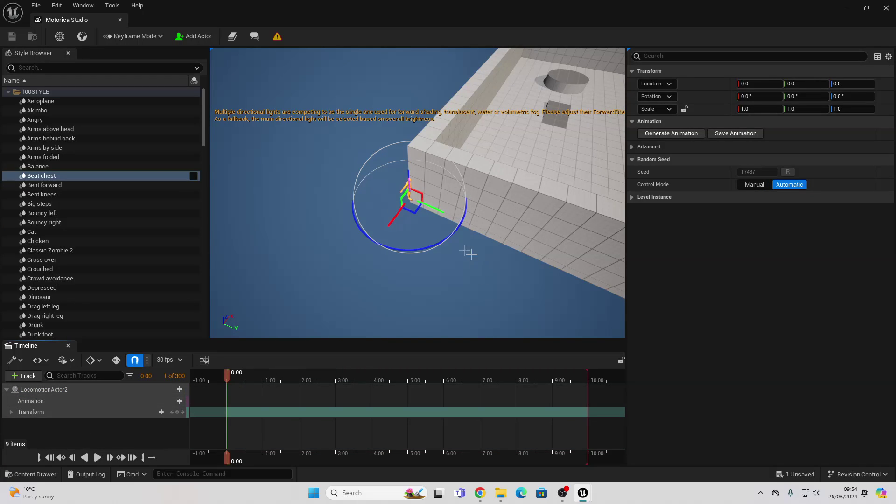
# Step: Place LocomotionActor2 on the tiled platform and key its transform at 1.00 seconds
pyautogui.moveTo(468, 252); pyautogui.dragTo(301, 231, button='right')
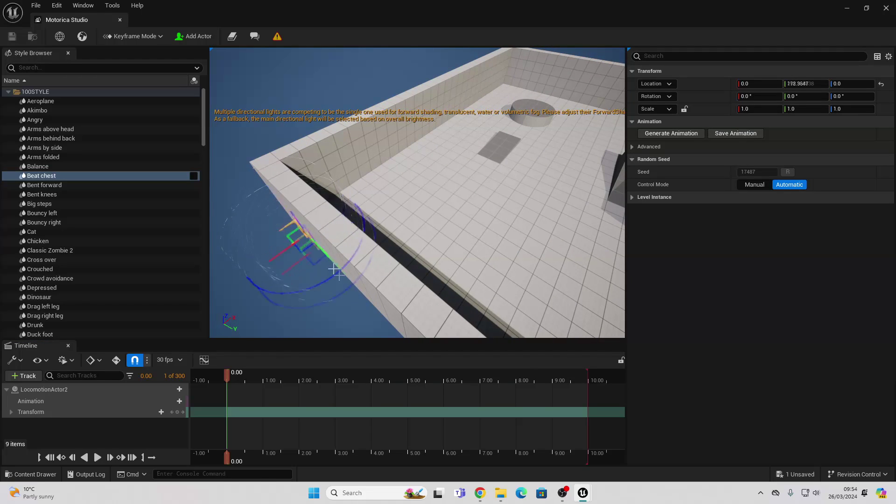
pyautogui.moveTo(301, 231)
pyautogui.mouseDown()
pyautogui.moveTo(381, 226)
pyautogui.moveTo(399, 210)
pyautogui.mouseUp()
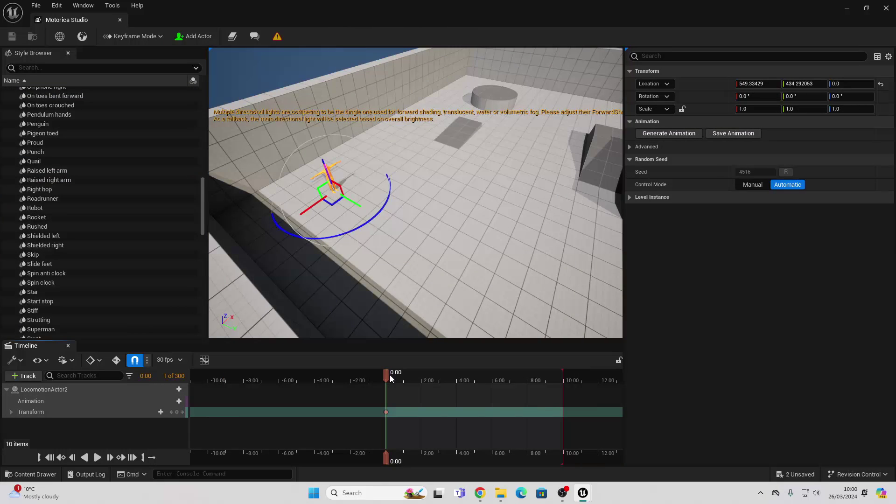
pyautogui.moveTo(385, 377); pyautogui.dragTo(405, 379)
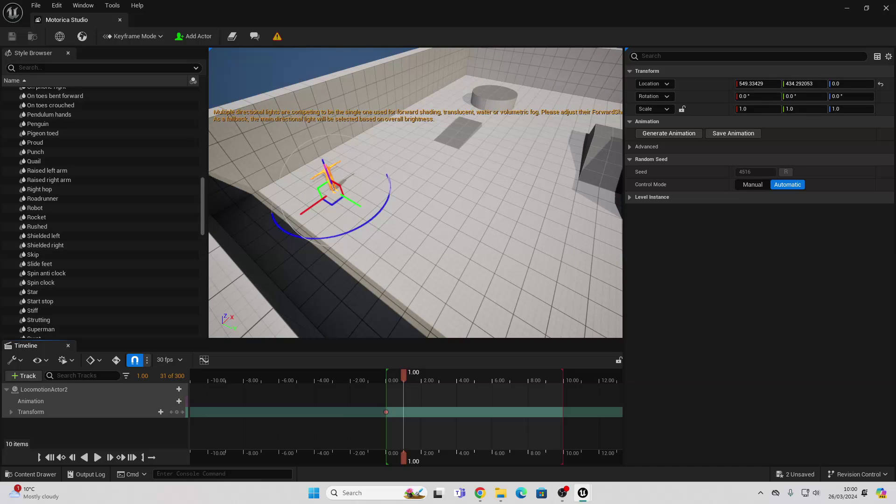
pyautogui.moveTo(329, 179); pyautogui.dragTo(419, 245)
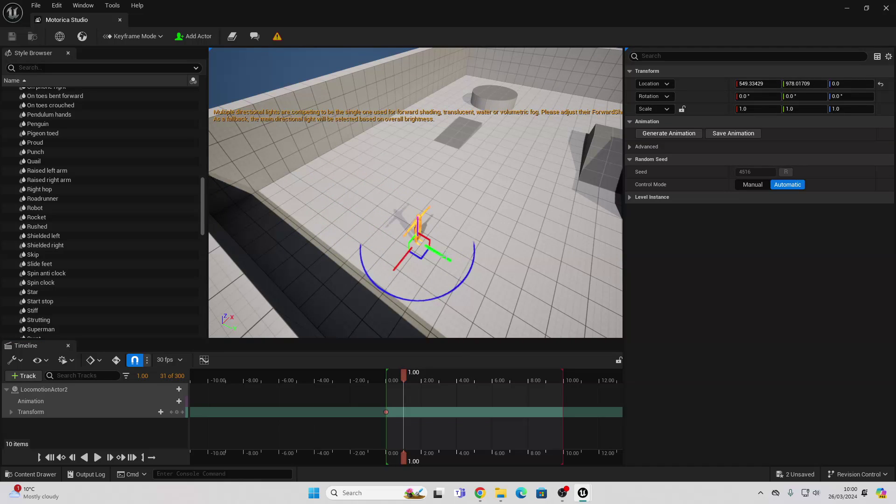
pyautogui.click(176, 413)
# Step: At 2.07 seconds, rotate the actor -90° around Z, move it along X, and key it
pyautogui.moveTo(403, 376); pyautogui.dragTo(424, 380)
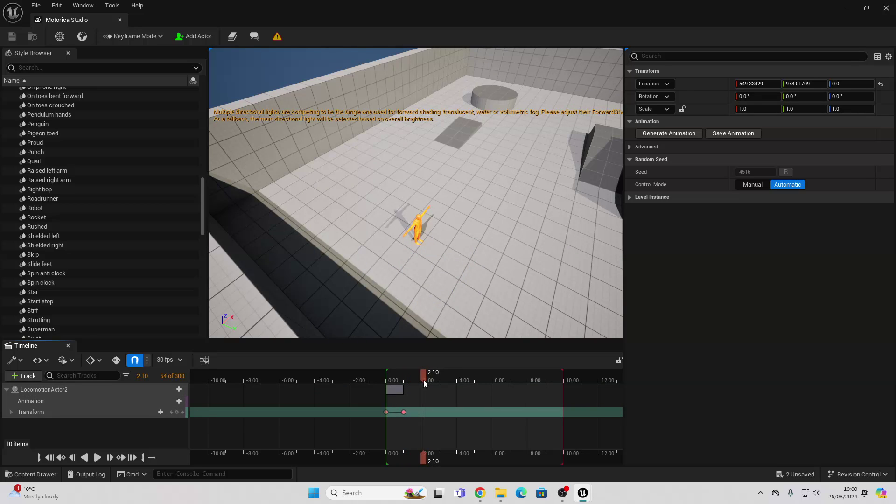
pyautogui.click(423, 381)
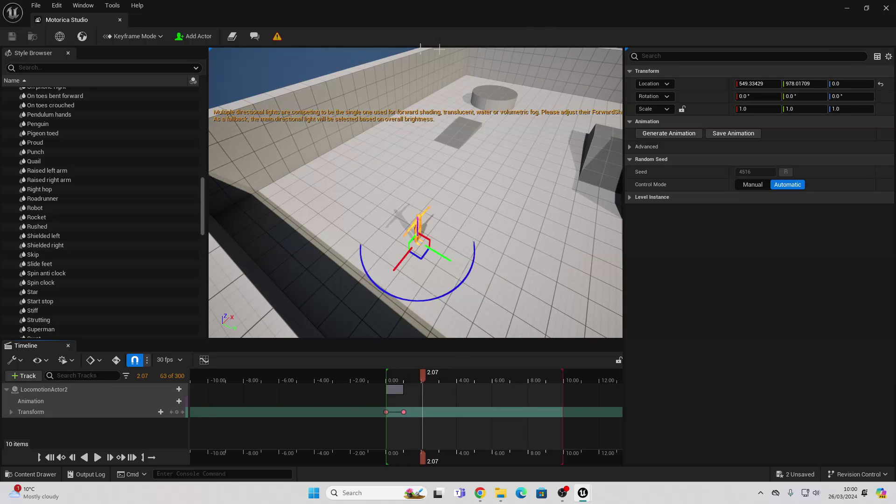
pyautogui.moveTo(455, 294); pyautogui.dragTo(391, 287)
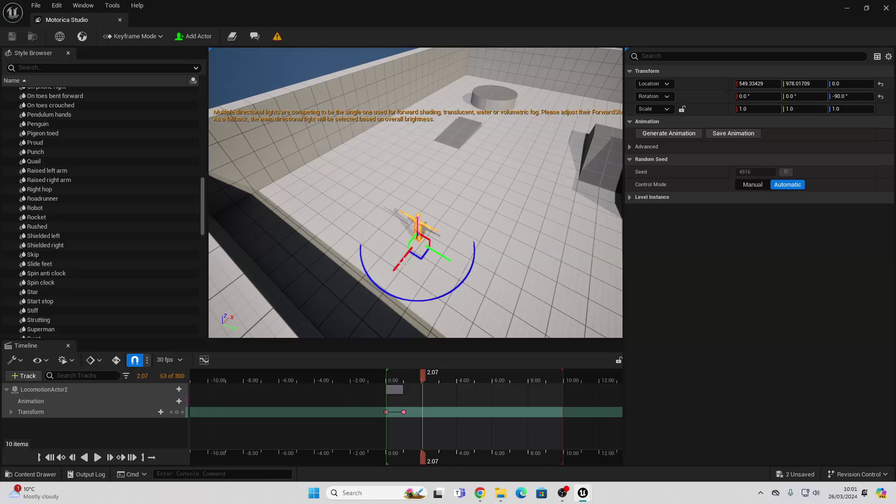
pyautogui.moveTo(398, 260); pyautogui.dragTo(458, 185)
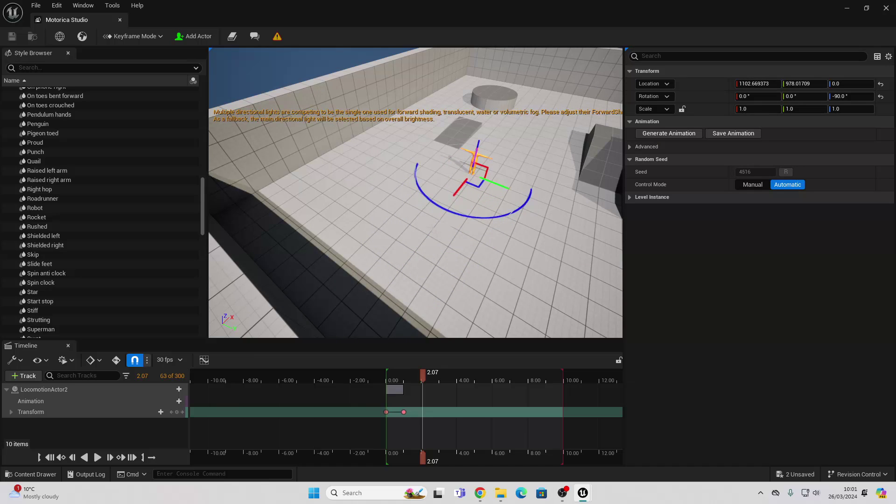
pyautogui.click(162, 411)
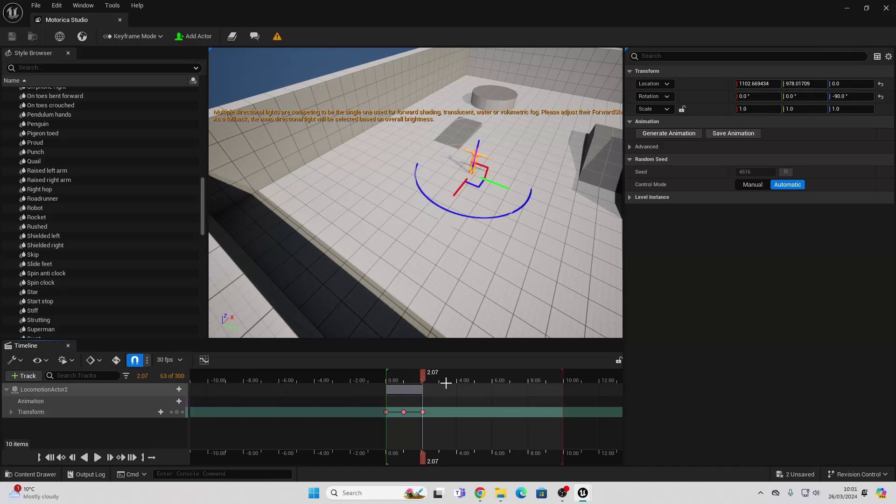
# Step: At 3.00 seconds, move the actor further along X and key its position
pyautogui.moveTo(419, 379)
pyautogui.mouseDown()
pyautogui.moveTo(448, 378)
pyautogui.moveTo(439, 375)
pyautogui.mouseUp()
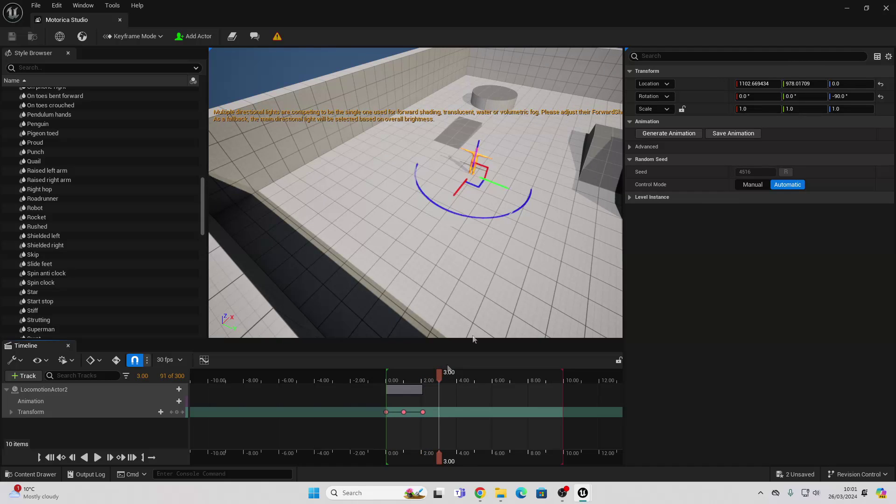
pyautogui.moveTo(458, 188); pyautogui.dragTo(490, 151)
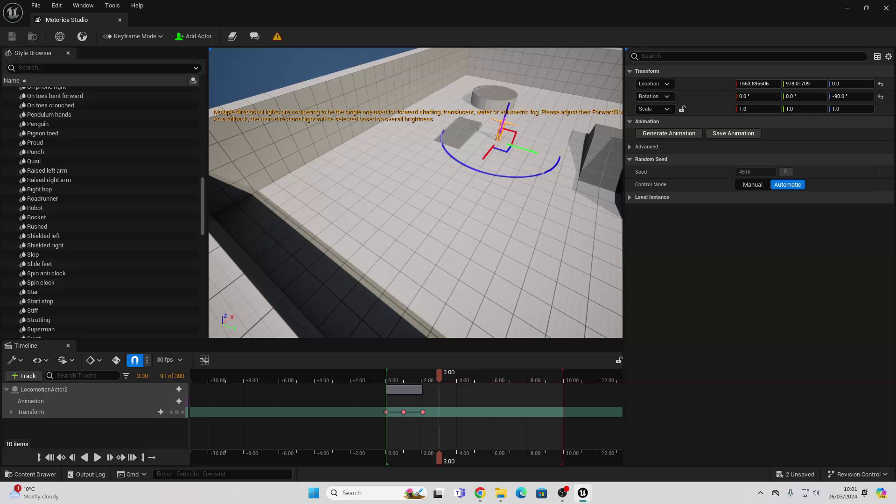
pyautogui.click(179, 412)
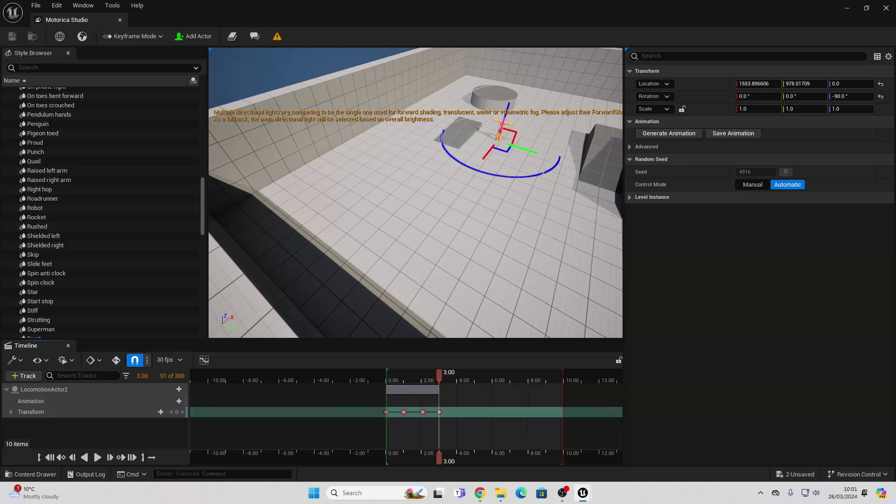
pyautogui.scroll(10, 114, 149)
pyautogui.scroll(10, 115, 148)
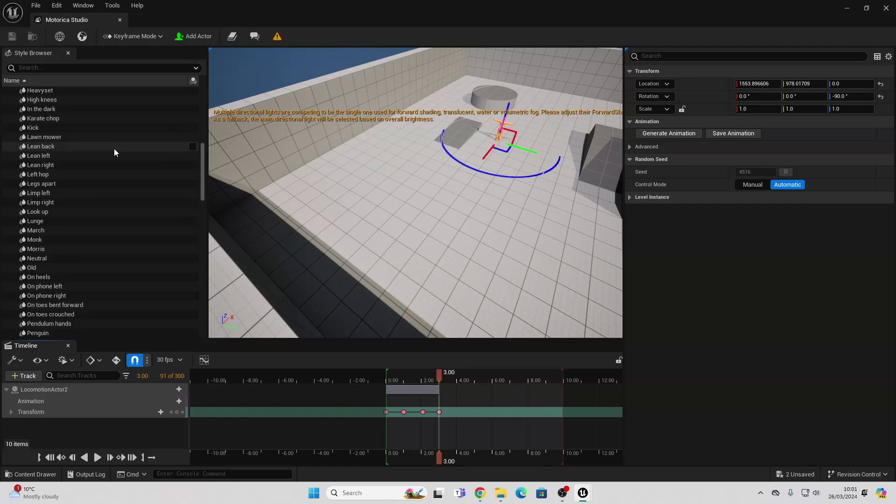
pyautogui.scroll(5, 115, 148)
pyautogui.scroll(5, 115, 149)
pyautogui.scroll(5, 114, 148)
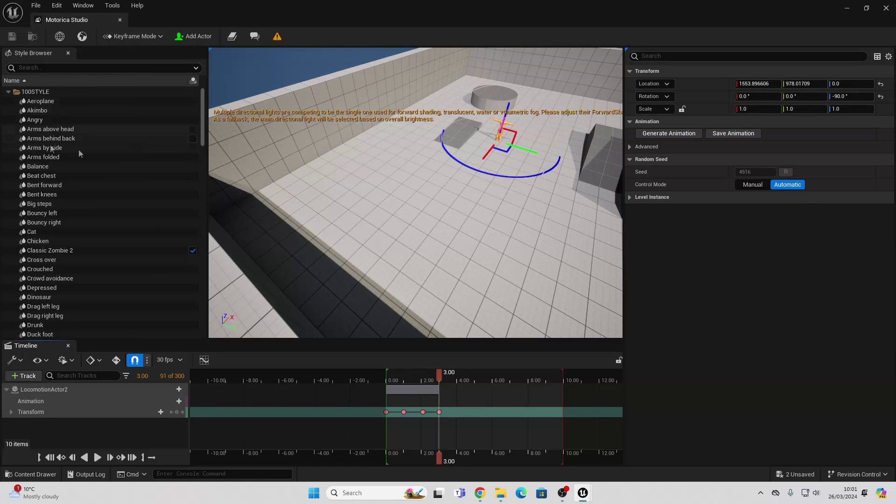
pyautogui.click(193, 253)
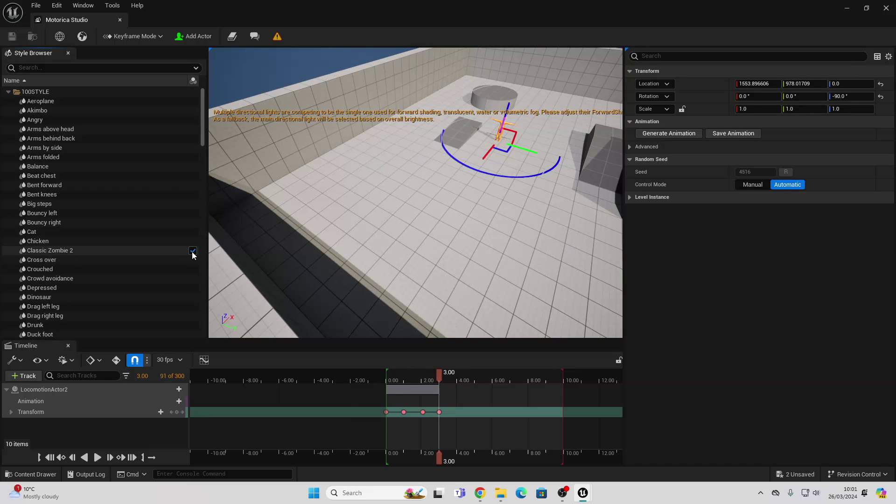
# Step: Open the Style Mixer, try and remove Angry, then generate with Classic Zombie 2 at 100%
pyautogui.click(81, 5)
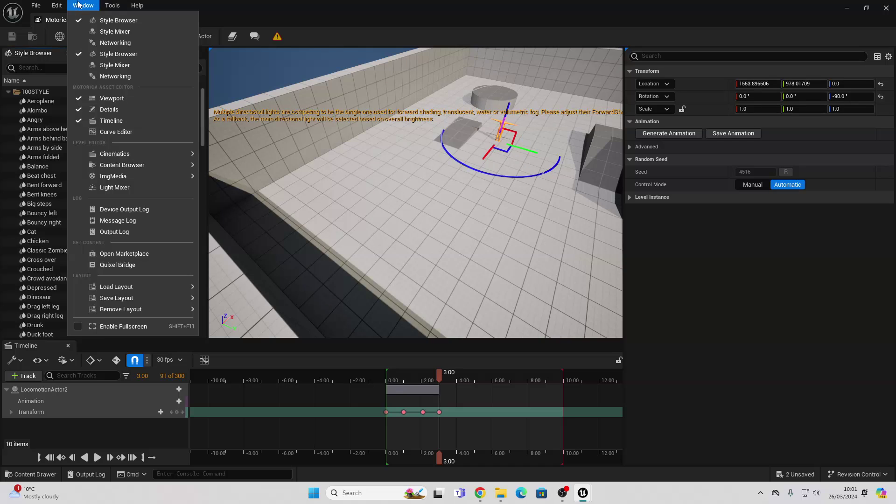
pyautogui.click(112, 31)
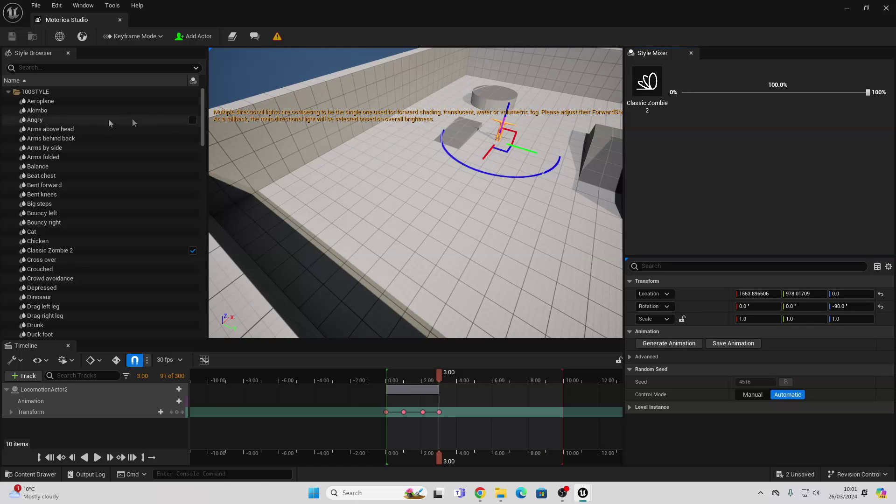
pyautogui.click(192, 121)
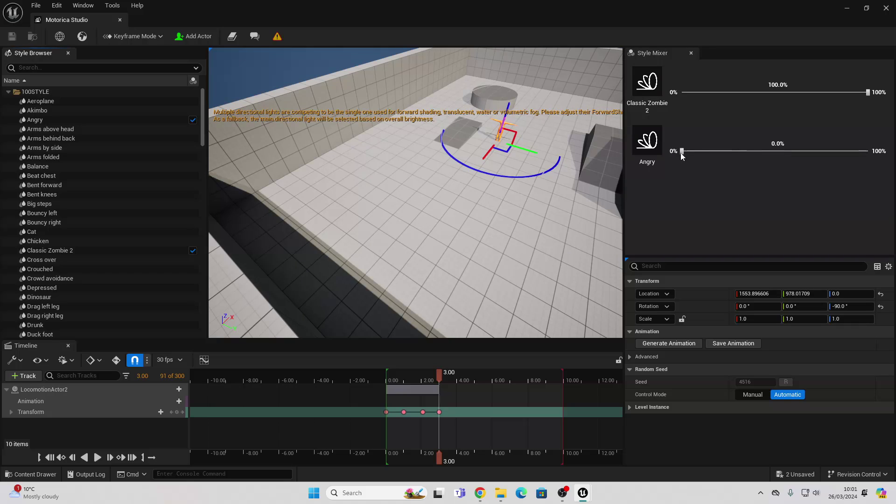
pyautogui.moveTo(681, 151); pyautogui.dragTo(756, 151)
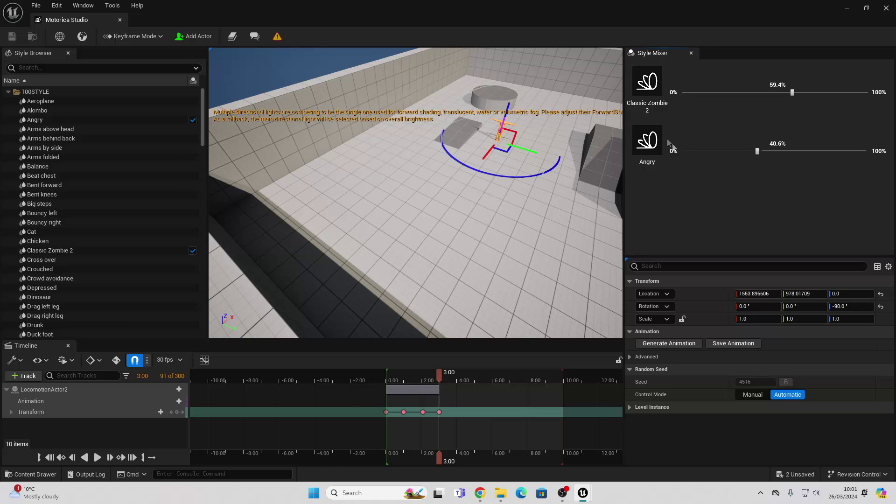
pyautogui.click(645, 147)
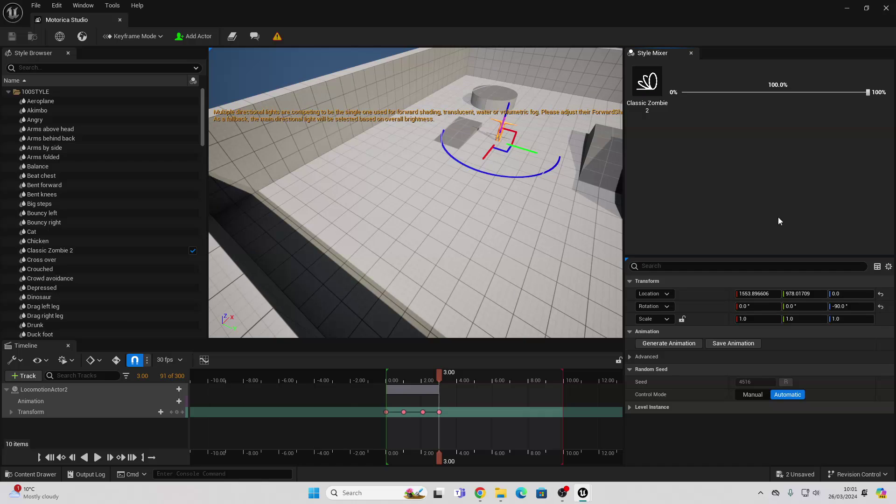
pyautogui.click(668, 343)
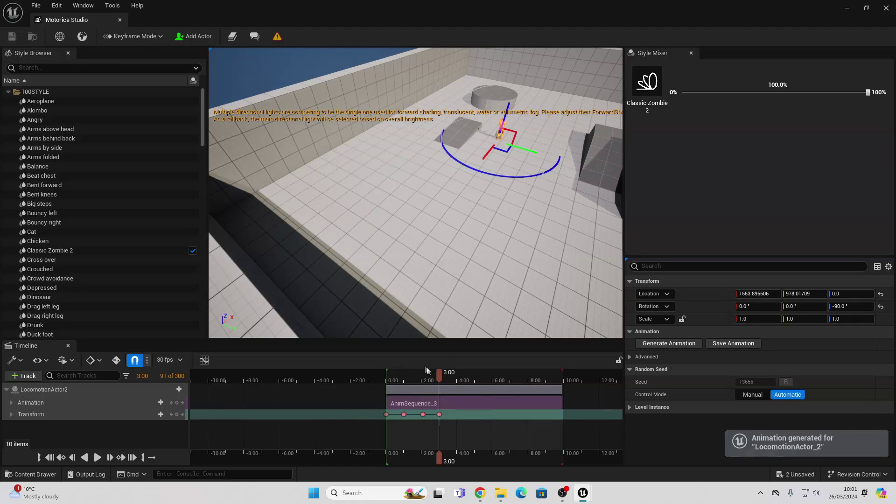
# Step: Scrub AnimSequence_3 from the start to 3.17 seconds, orbiting to review the zombie walk
pyautogui.moveTo(439, 378); pyautogui.dragTo(390, 379)
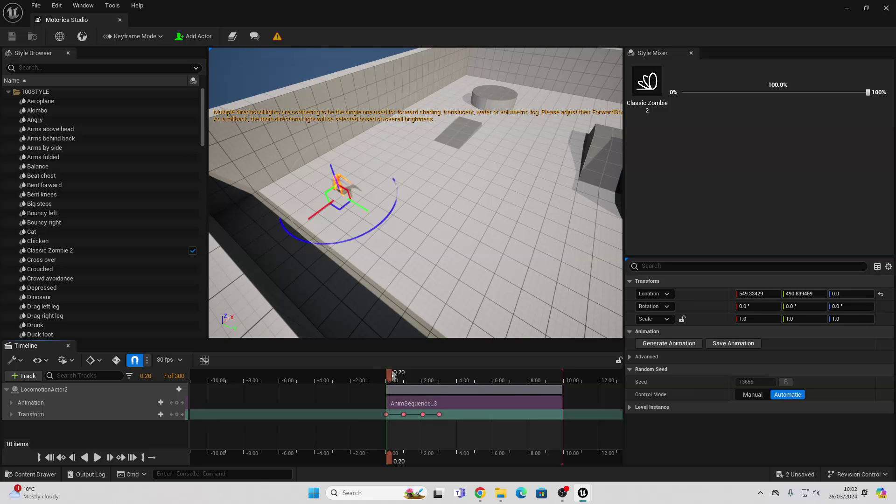
pyautogui.moveTo(413, 196); pyautogui.dragTo(413, 140, button='right')
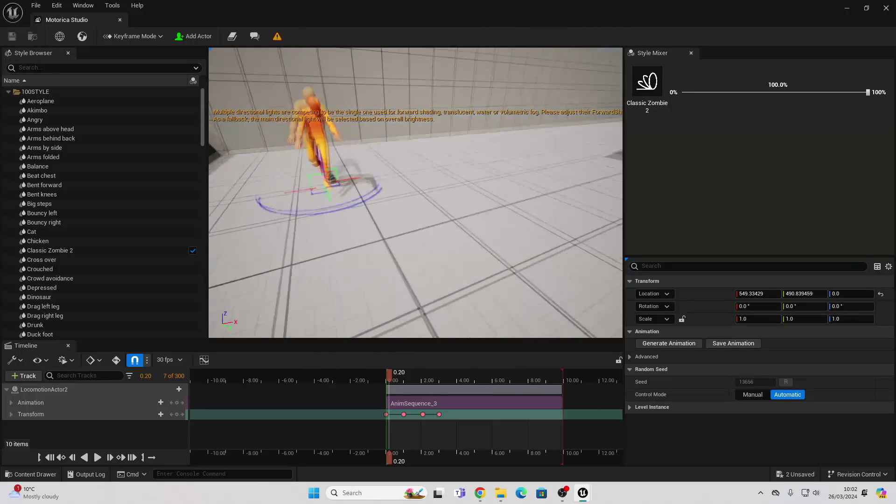
pyautogui.moveTo(387, 379); pyautogui.dragTo(404, 380)
pyautogui.moveTo(414, 210); pyautogui.dragTo(392, 252, button='right')
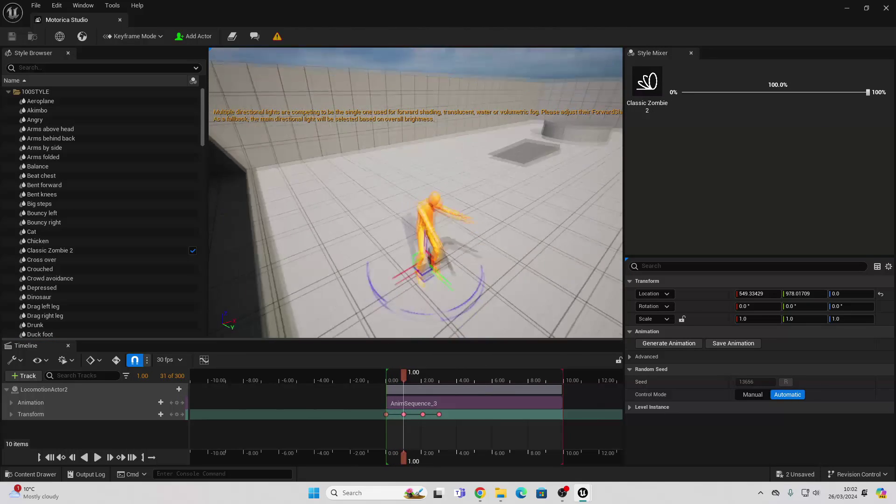
pyautogui.click(409, 392)
pyautogui.moveTo(408, 379); pyautogui.dragTo(427, 379)
pyautogui.moveTo(420, 210)
pyautogui.mouseDown(button='right')
pyautogui.moveTo(391, 175)
pyautogui.moveTo(420, 245)
pyautogui.mouseUp(button='right')
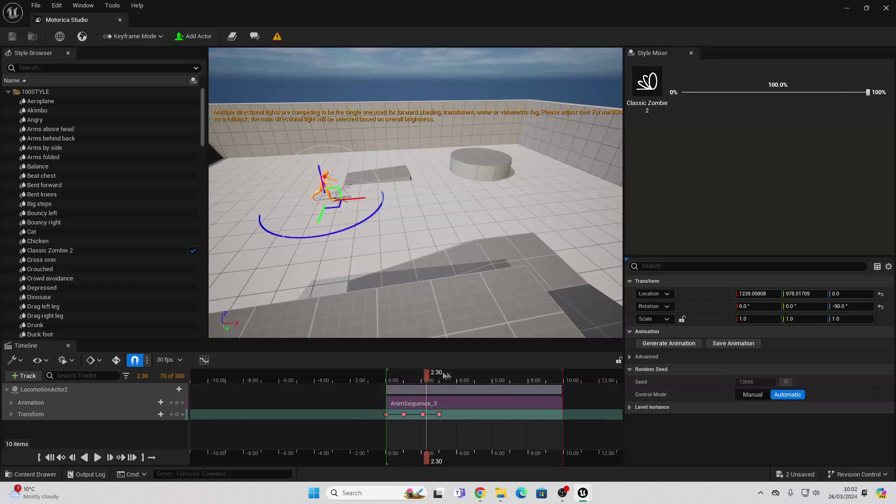
pyautogui.moveTo(429, 378); pyautogui.dragTo(442, 379)
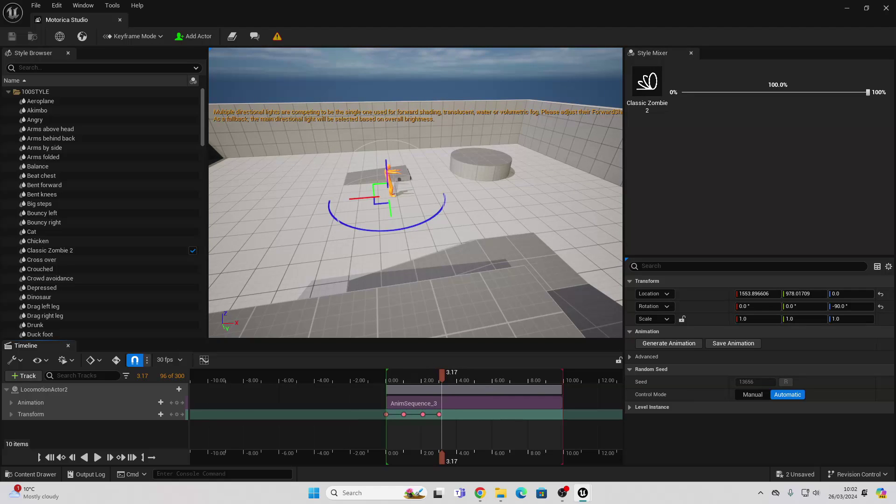
pyautogui.moveTo(420, 210)
pyautogui.mouseDown(button='right')
pyautogui.moveTo(392, 266)
pyautogui.moveTo(434, 197)
pyautogui.mouseUp(button='right')
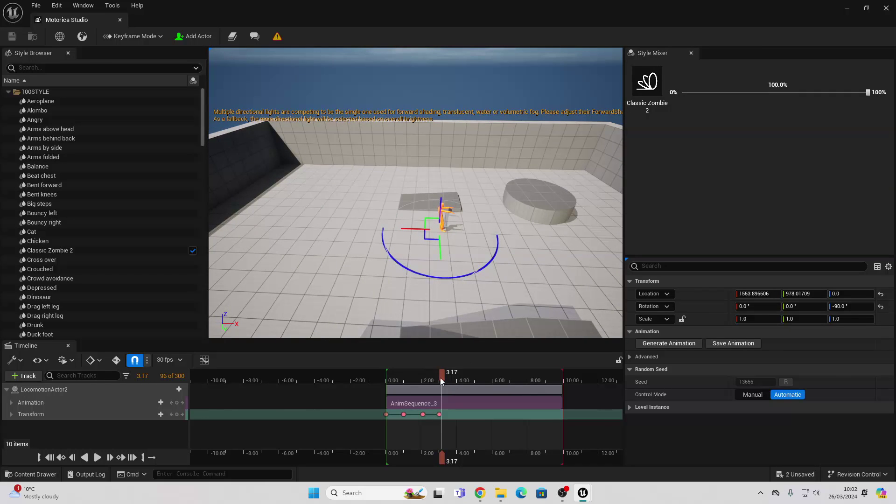
pyautogui.moveTo(441, 377); pyautogui.dragTo(405, 376)
pyautogui.moveTo(420, 224)
pyautogui.mouseDown(button='right')
pyautogui.moveTo(392, 196)
pyautogui.moveTo(435, 210)
pyautogui.mouseUp(button='right')
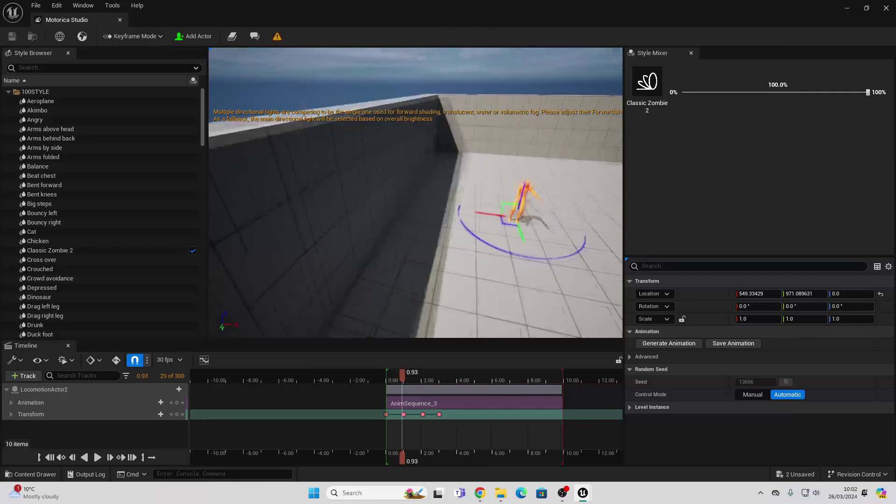
# Step: From Save Animation, create a new 'animation' folder under Content
pyautogui.click(733, 343)
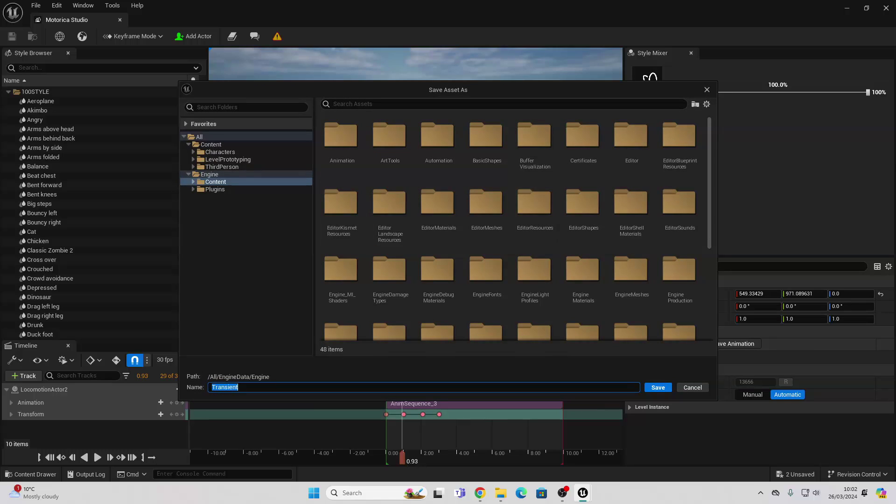
pyautogui.click(210, 144)
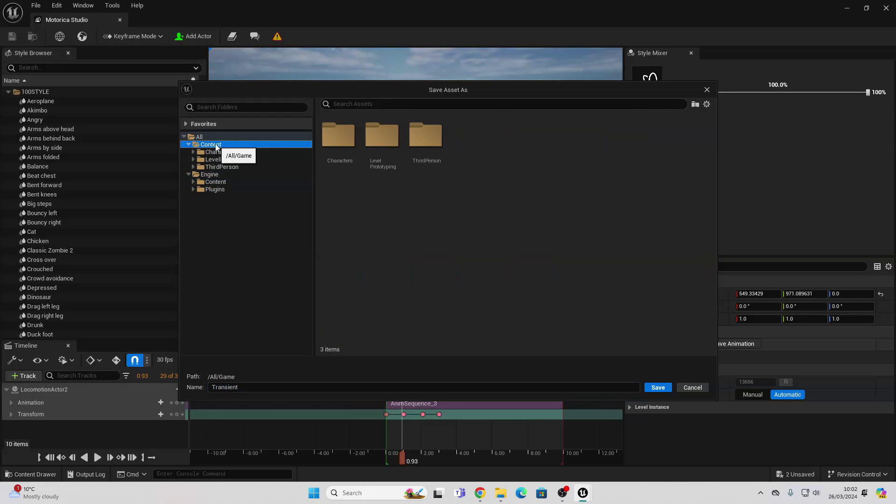
pyautogui.rightClick(534, 203)
pyautogui.click(586, 221)
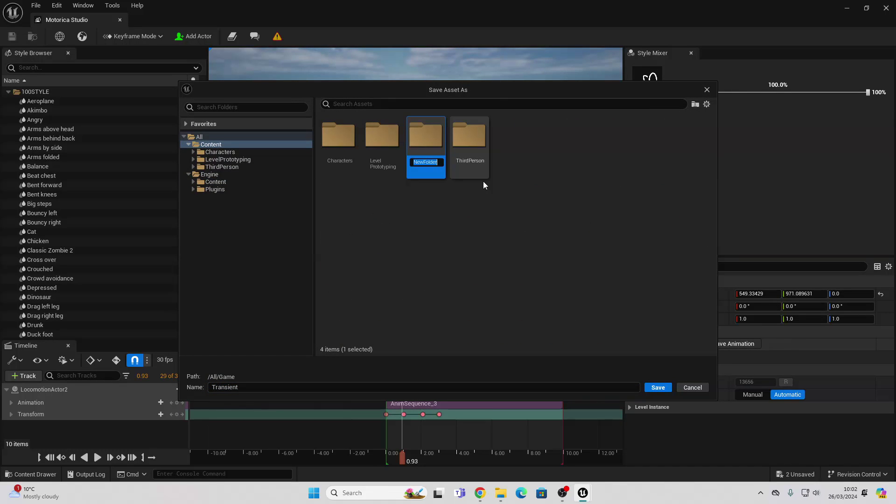
pyautogui.write('animation')
pyautogui.press('Return')
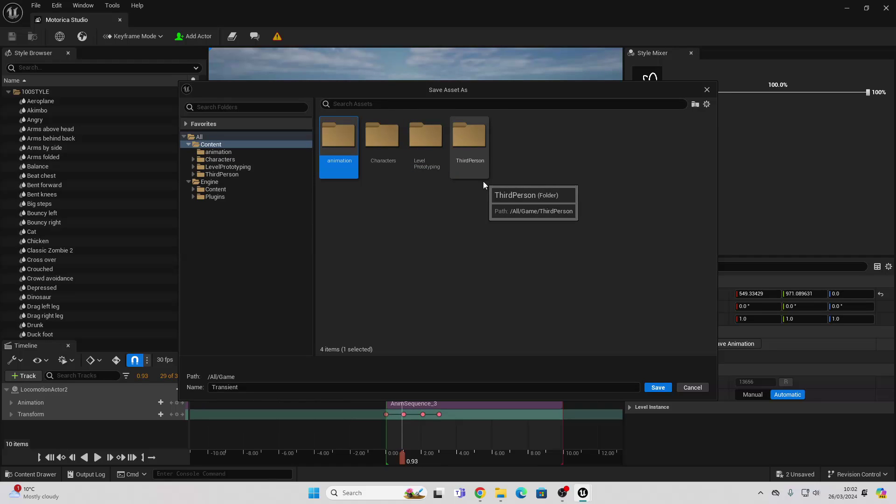
# Step: Save the generated animation as 'zombie' in the animation folder
pyautogui.doubleClick(337, 147)
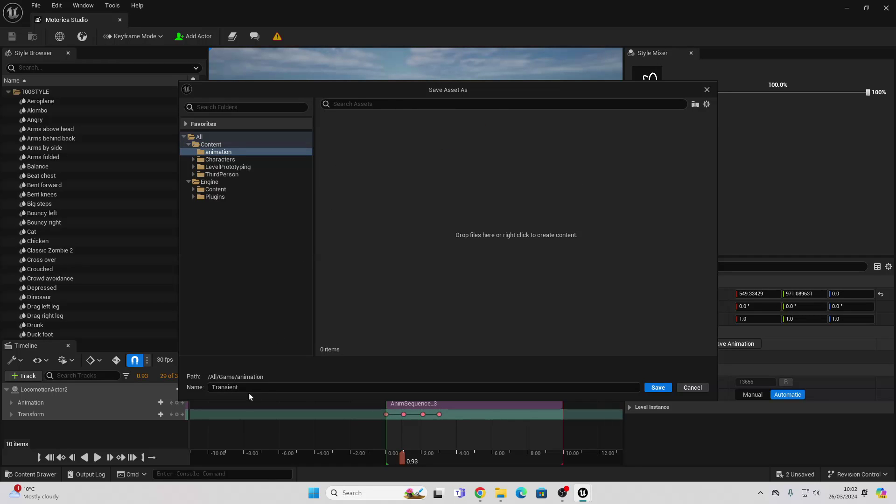
pyautogui.click(247, 387)
pyautogui.hotkey('ctrl', 'a')
pyautogui.write('zombie')
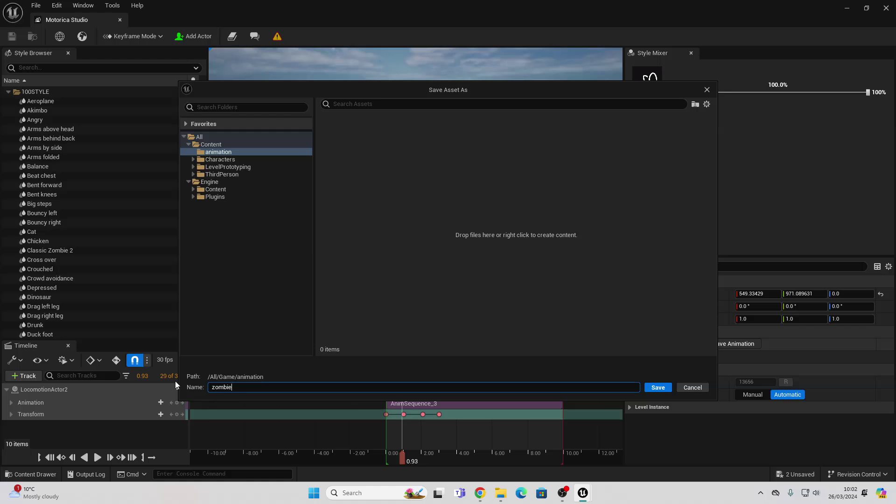
pyautogui.press('Return')
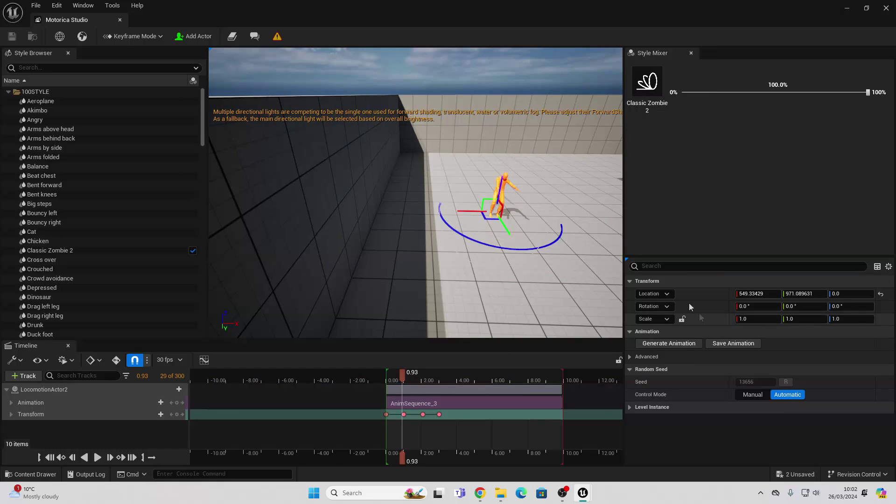
# Step: Leave Motorica Studio, remove LevelSequenceActor, and place zombiewalk from the animation folder into the level
pyautogui.click(121, 23)
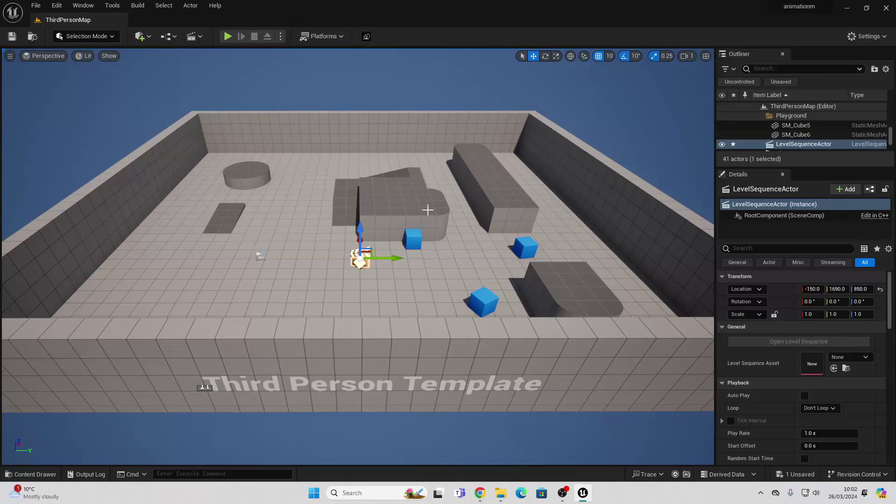
pyautogui.hotkey('ctrl', 'z')
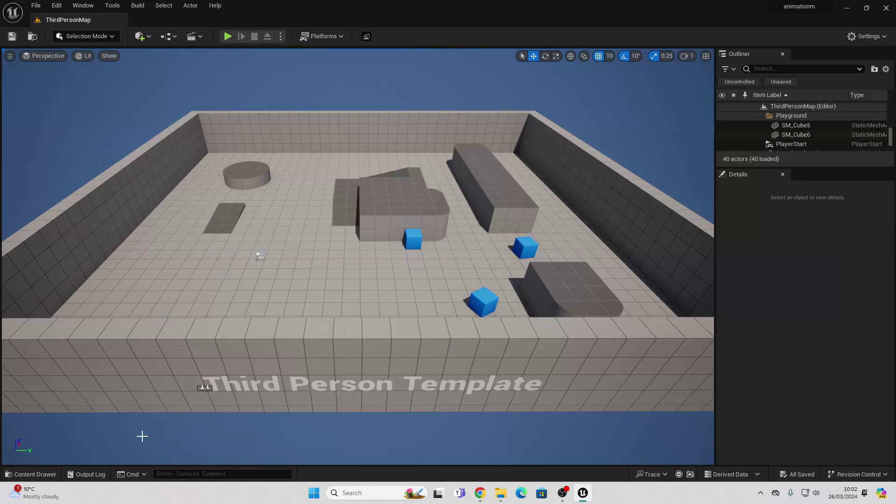
pyautogui.click(36, 474)
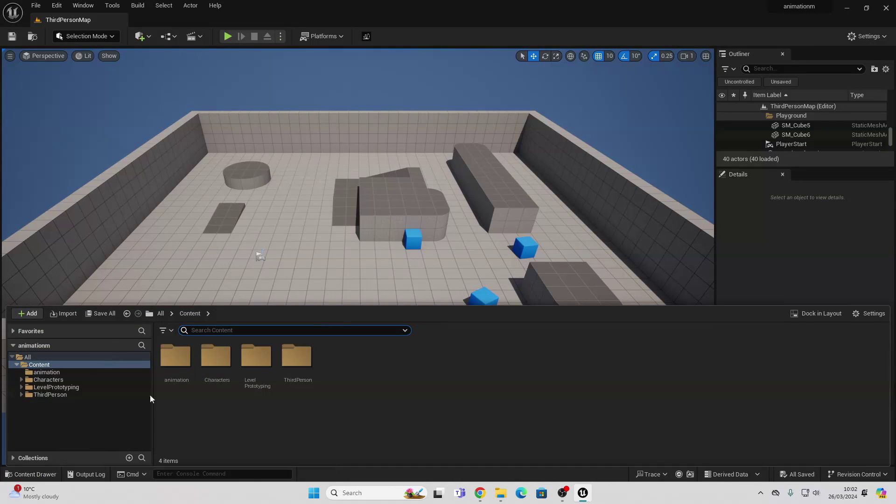
pyautogui.doubleClick(172, 356)
pyautogui.moveTo(176, 384); pyautogui.dragTo(118, 278)
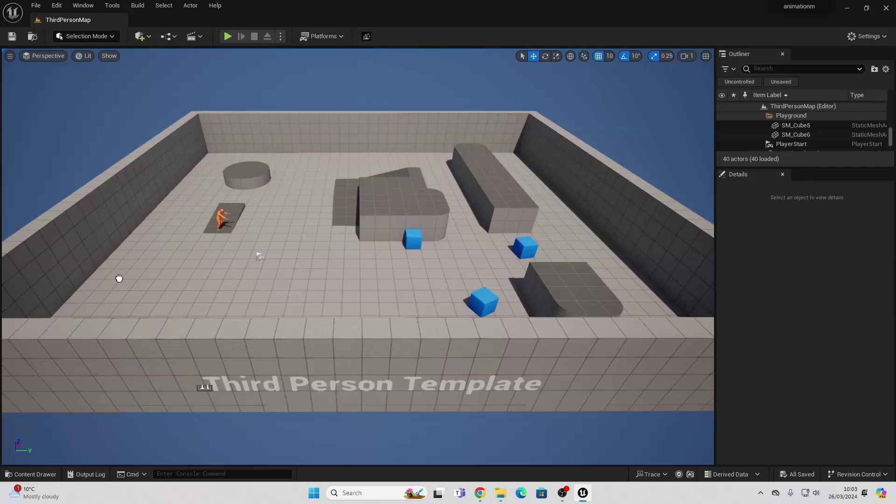
# Step: Set the zombiewalk actor's location to 0, 0, 0 and frame it in view
pyautogui.click(811, 301)
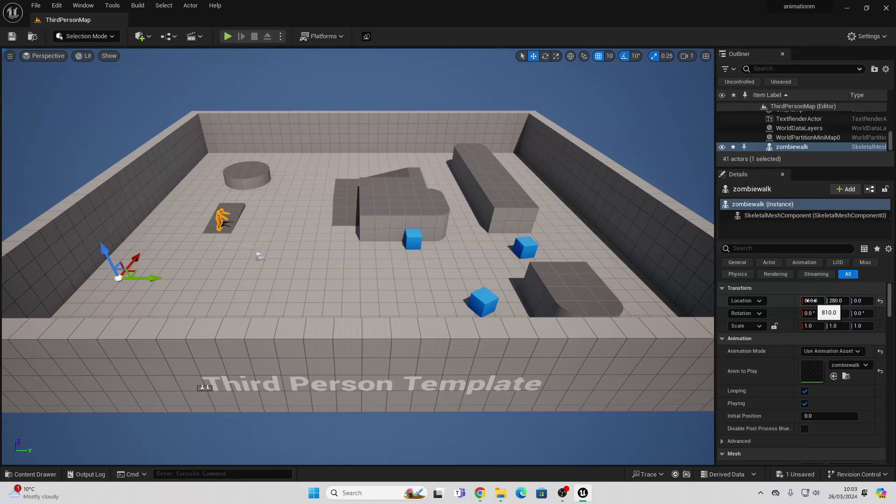
pyautogui.write('0')
pyautogui.press('Tab')
pyautogui.write('0')
pyautogui.press('Tab')
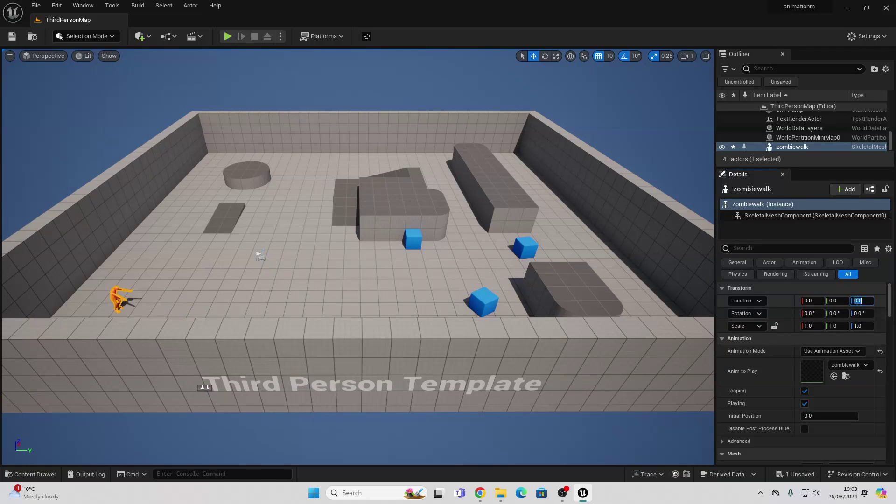
pyautogui.write('0')
pyautogui.press('Return')
pyautogui.press('f')
pyautogui.moveTo(421, 253); pyautogui.dragTo(196, 147, button='right')
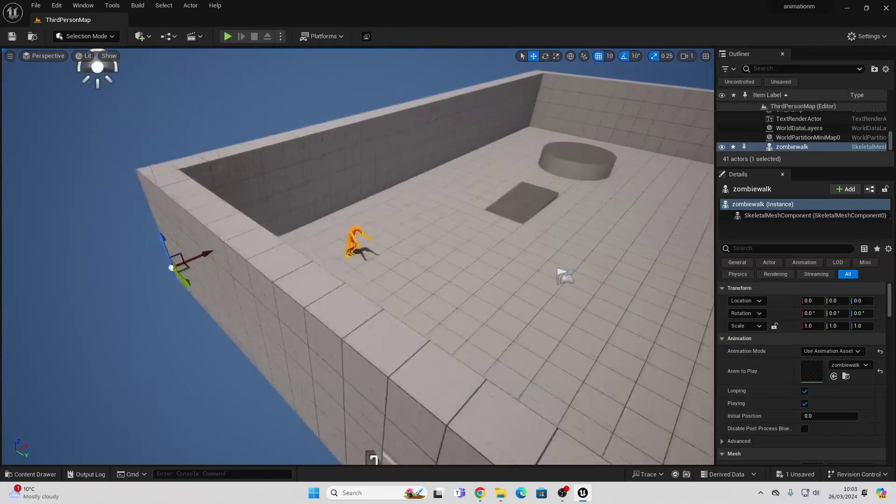
# Step: Simulate the level to watch zombiewalk animate, then stop the simulation
pyautogui.click(280, 36)
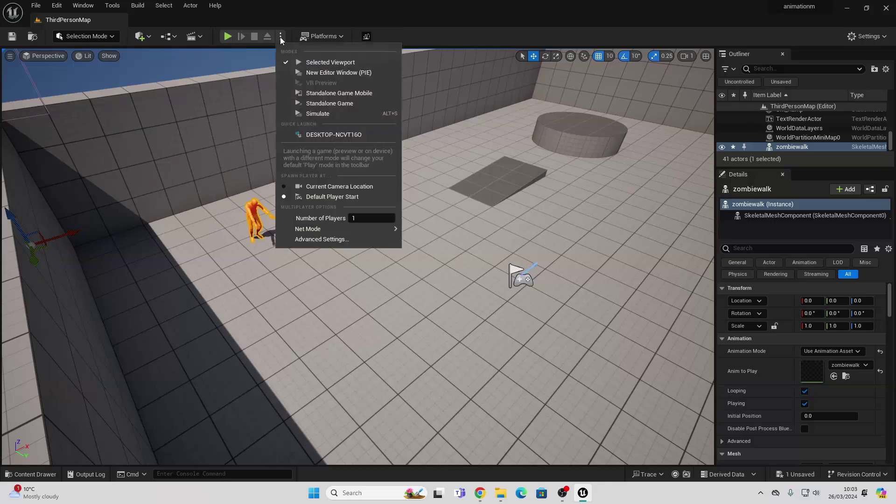
pyautogui.click(322, 115)
pyautogui.moveTo(350, 251); pyautogui.dragTo(350, 175, button='right')
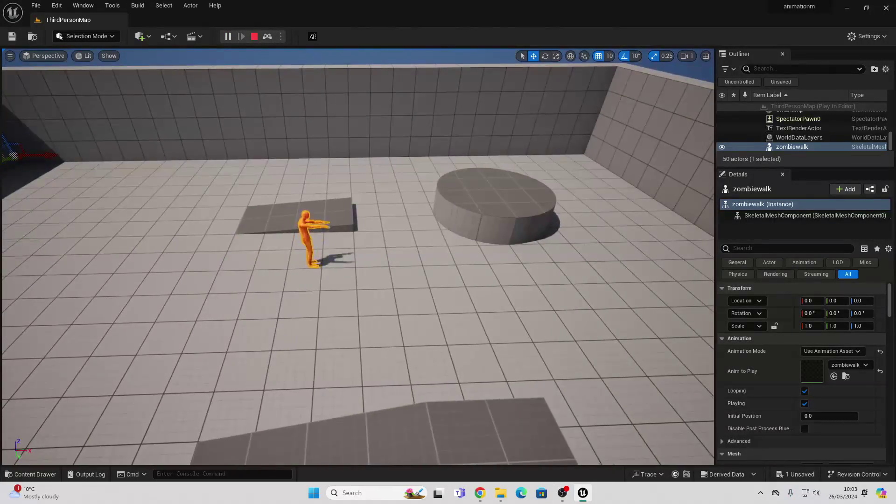
pyautogui.moveTo(350, 246); pyautogui.dragTo(294, 105, button='right')
pyautogui.click(254, 37)
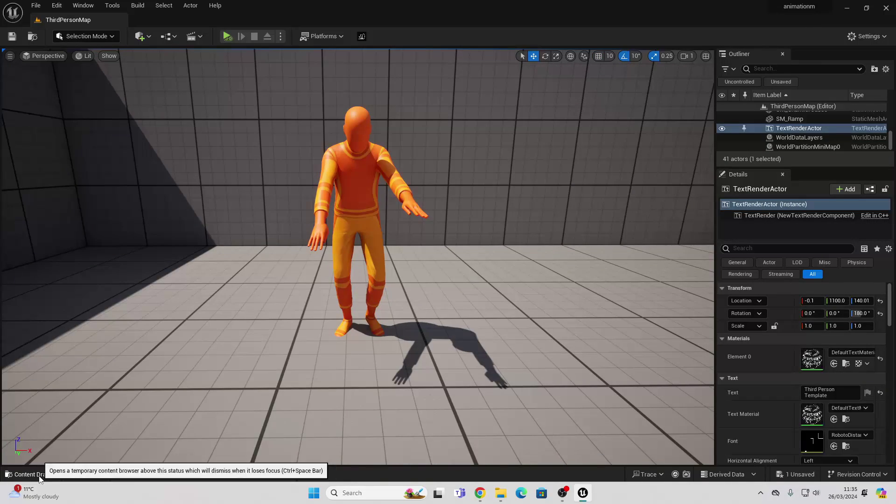
# Step: Browse the Content Drawer to Characters > Mannequins > Rigs
pyautogui.click(34, 473)
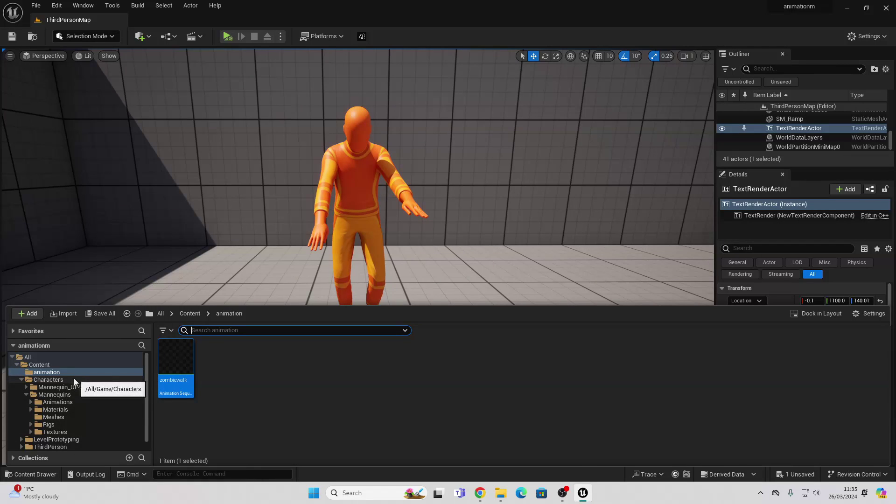
pyautogui.click(49, 379)
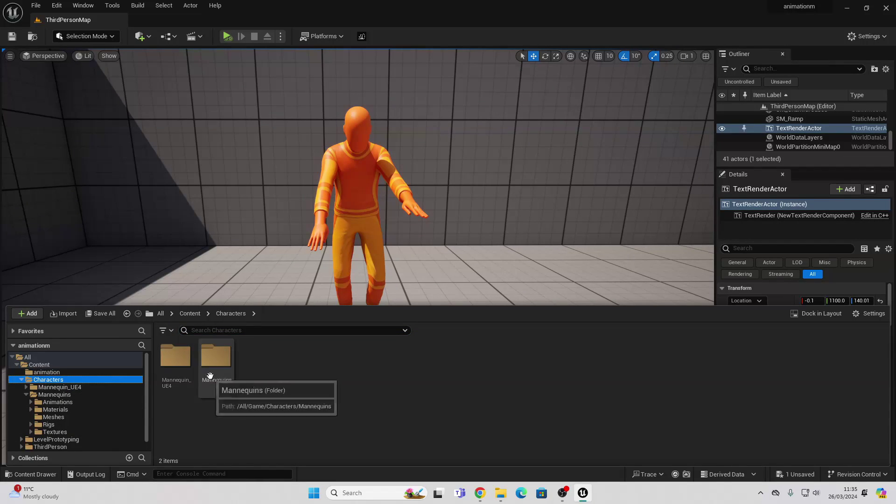
pyautogui.doubleClick(216, 357)
pyautogui.doubleClick(296, 365)
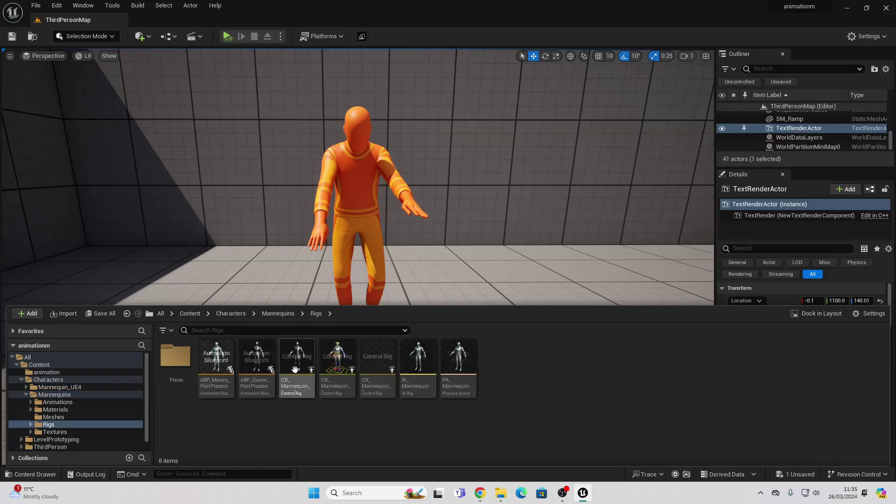
# Step: Create an IK Retargeter from IK_Mannequin and name it RTG_Motico
pyautogui.rightClick(418, 364)
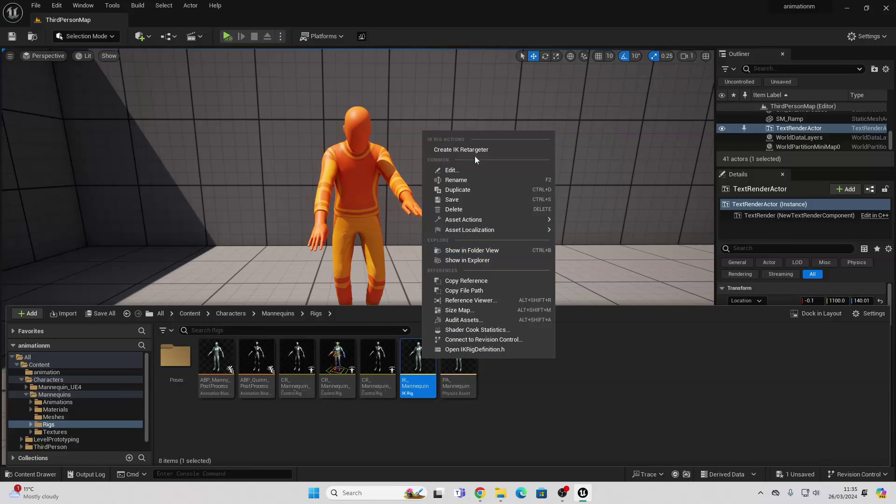
pyautogui.click(461, 149)
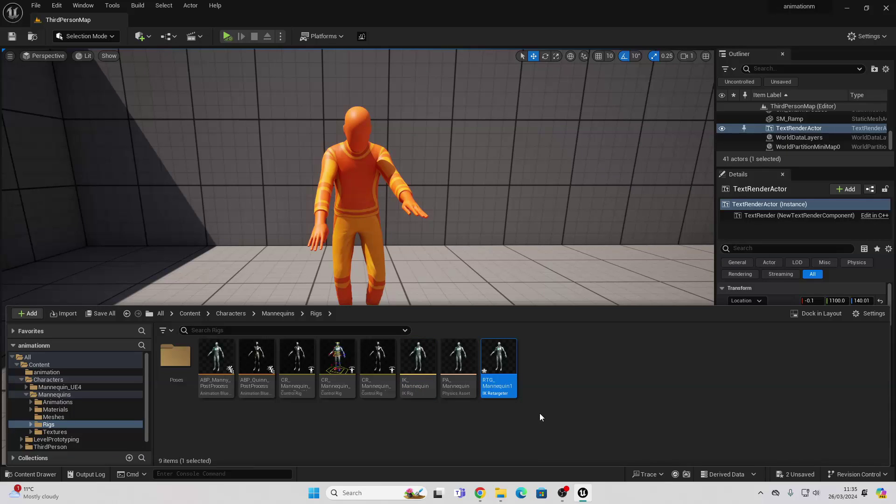
pyautogui.press('BackSpace')
pyautogui.press('BackSpace')
pyautogui.press('BackSpace')
pyautogui.press('BackSpace')
pyautogui.press('BackSpace')
pyautogui.write('otico')
pyautogui.press('Return')
# Step: Open RTG_Motico and frame the character in its viewport
pyautogui.doubleClick(498, 360)
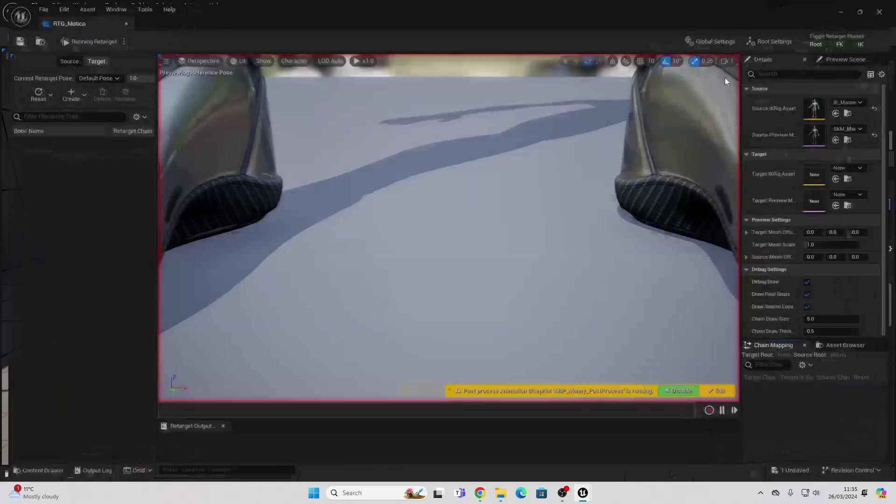
pyautogui.scroll(-5, 446, 136)
pyautogui.moveTo(446, 122)
pyautogui.mouseDown(button='right')
pyautogui.moveTo(446, 210)
pyautogui.moveTo(722, 117)
pyautogui.mouseUp(button='right')
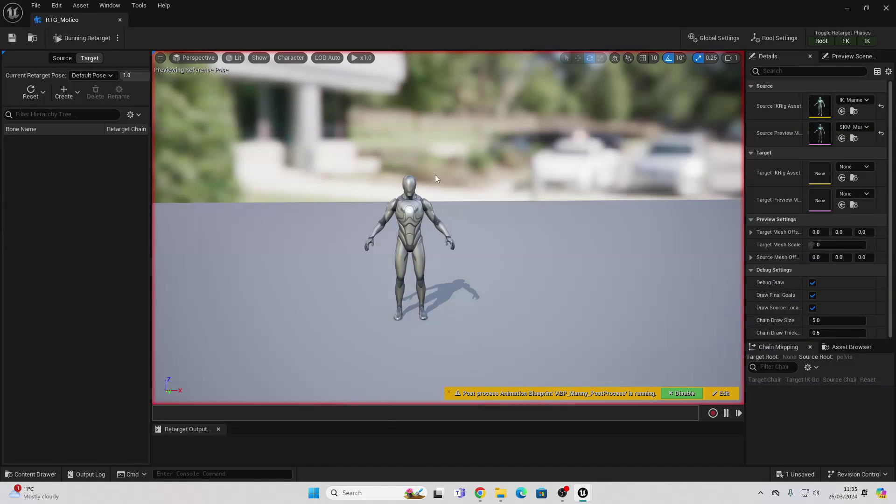
pyautogui.moveTo(435, 174); pyautogui.dragTo(449, 177, button='right')
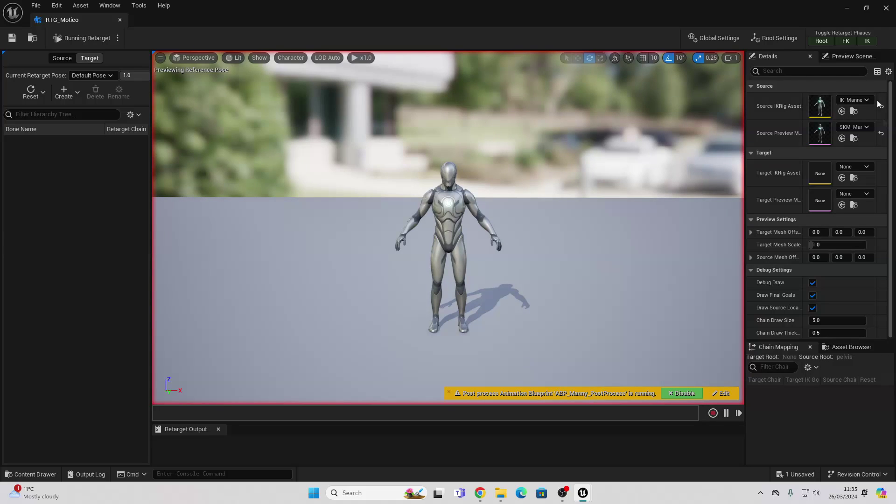
# Step: Set the target IK rig to IK_Mannequin and the source IK rig to IK_MoStudio
pyautogui.click(855, 165)
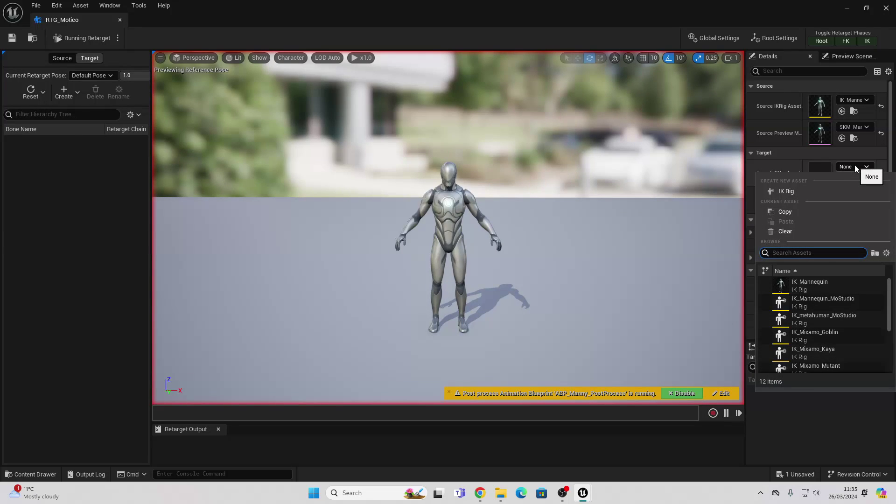
pyautogui.click(819, 286)
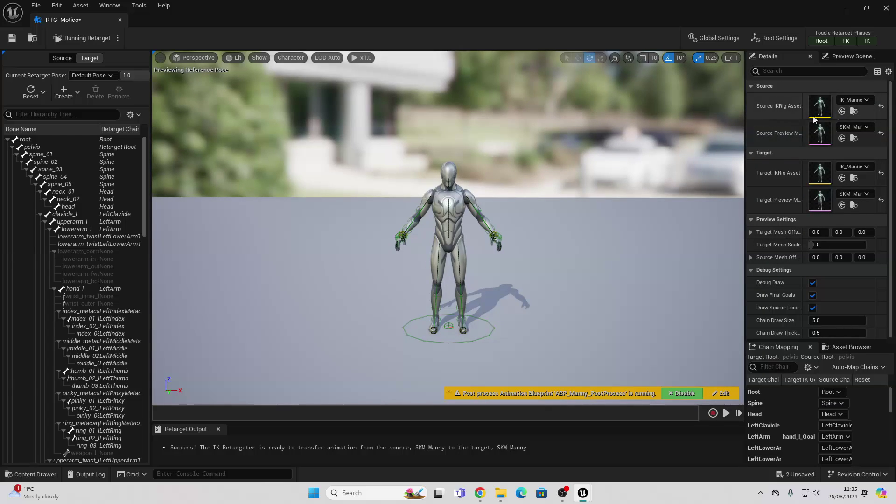
pyautogui.click(854, 100)
pyautogui.write('ik_m')
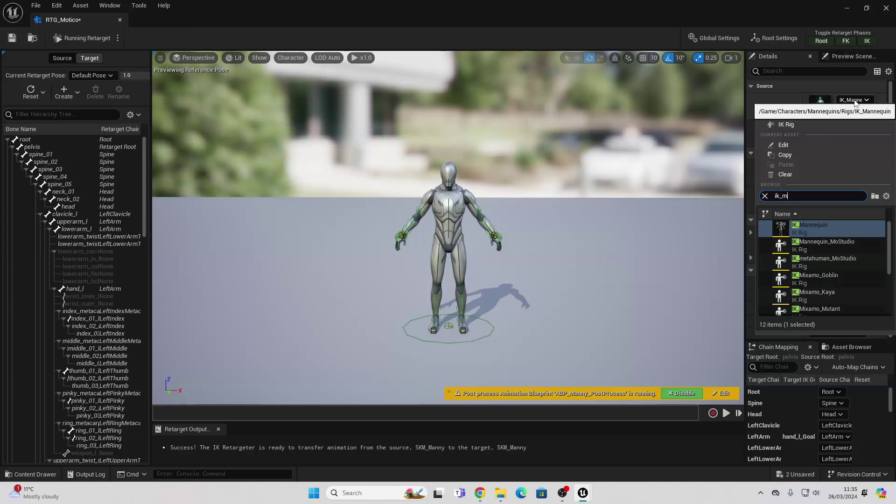
pyautogui.write('o')
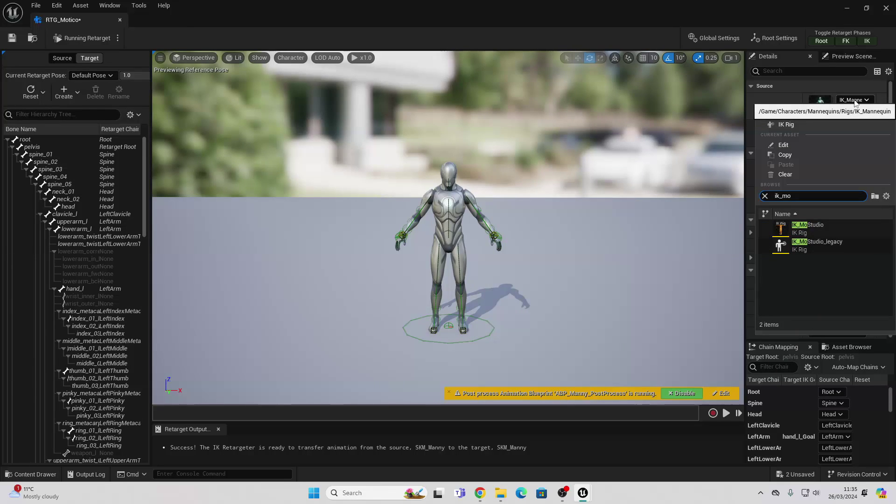
pyautogui.click(824, 242)
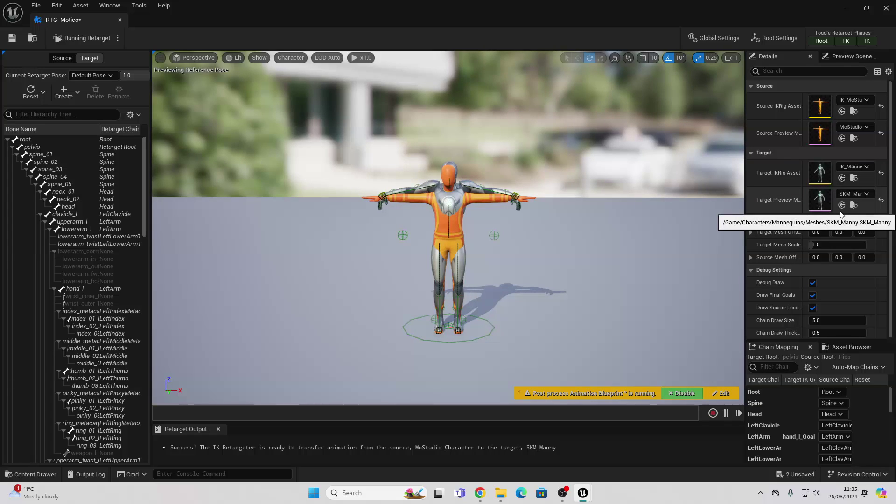
# Step: Switch RTG_Motico from Running Retarget to Edit Retarget Pose mode
pyautogui.click(118, 38)
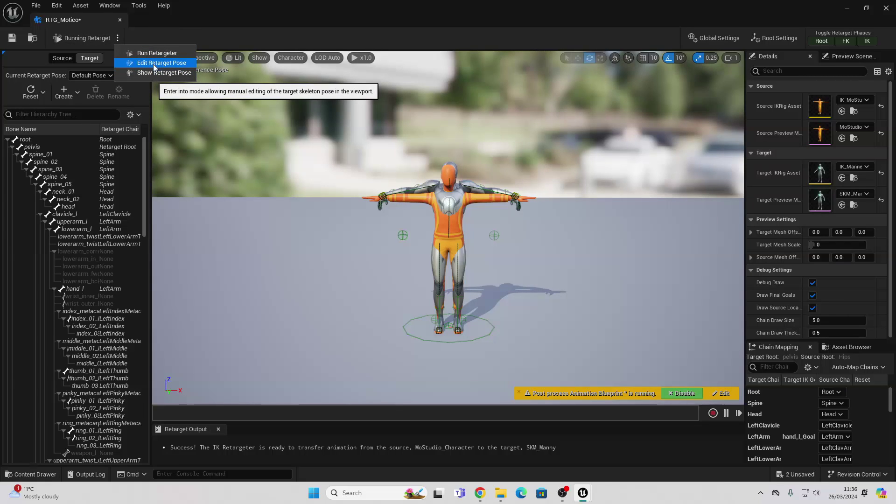
pyautogui.click(161, 62)
pyautogui.scroll(1, 474, 157)
pyautogui.scroll(1, 472, 157)
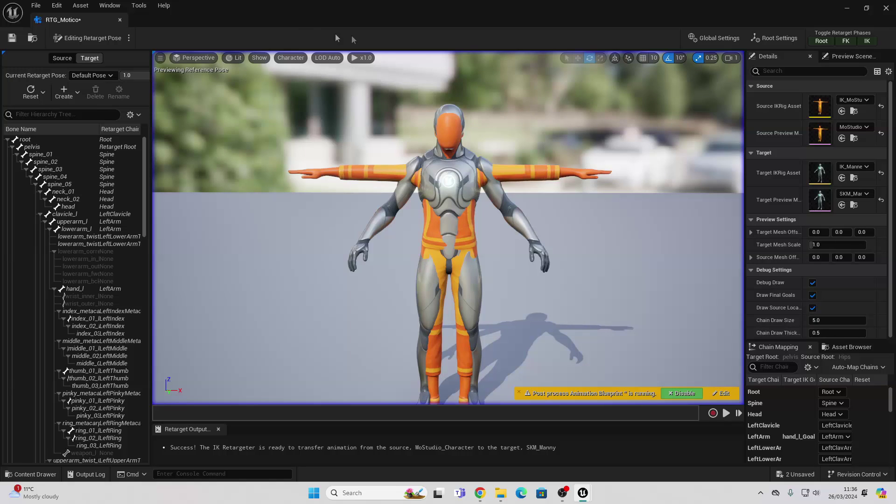
# Step: Show all source skeleton bones and lower the RightArm bone by 60 degrees
pyautogui.click(62, 58)
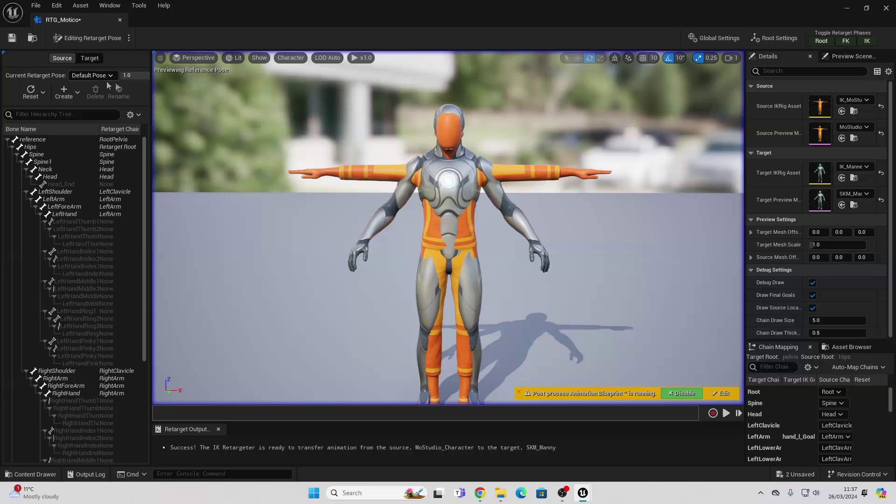
pyautogui.click(290, 57)
pyautogui.moveTo(294, 103)
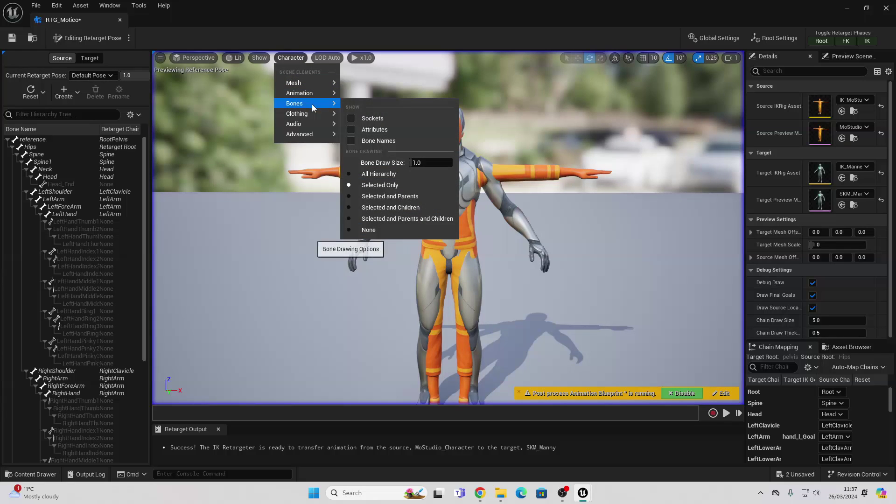
pyautogui.click(384, 174)
pyautogui.scroll(4, 437, 130)
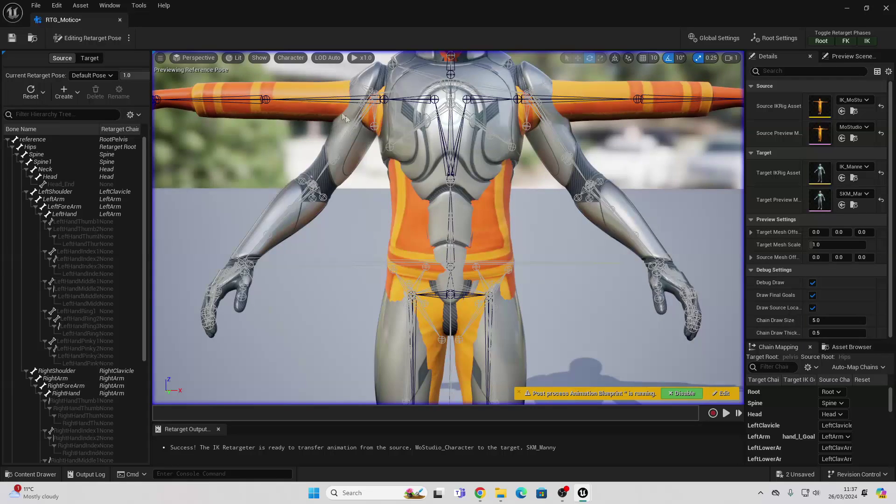
pyautogui.click(294, 98)
pyautogui.scroll(-4, 384, 115)
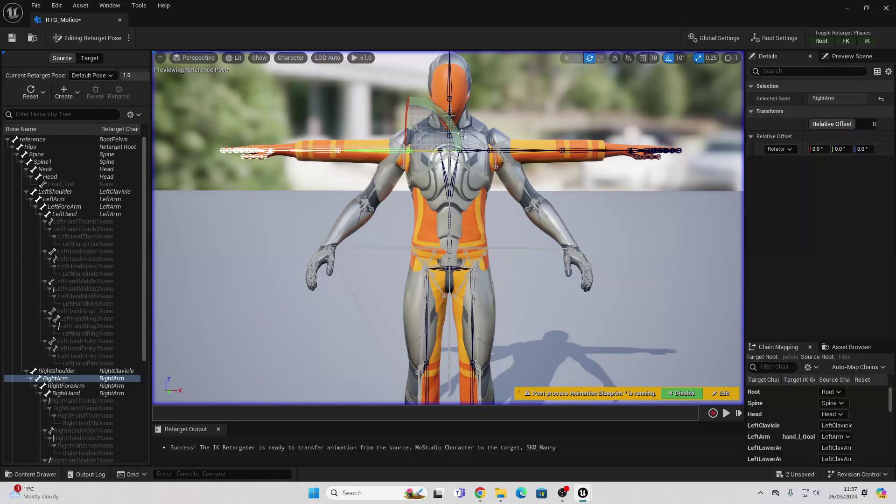
pyautogui.moveTo(456, 133); pyautogui.dragTo(461, 152)
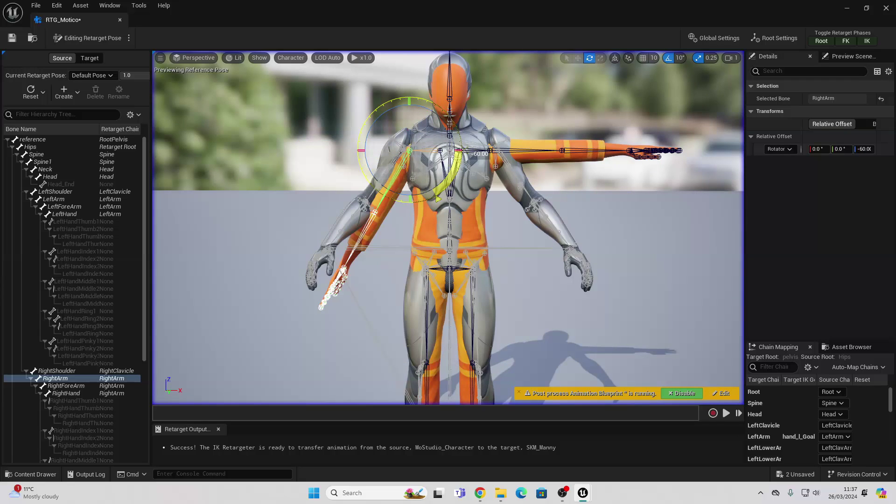
pyautogui.click(407, 179)
pyautogui.scroll(8, 407, 179)
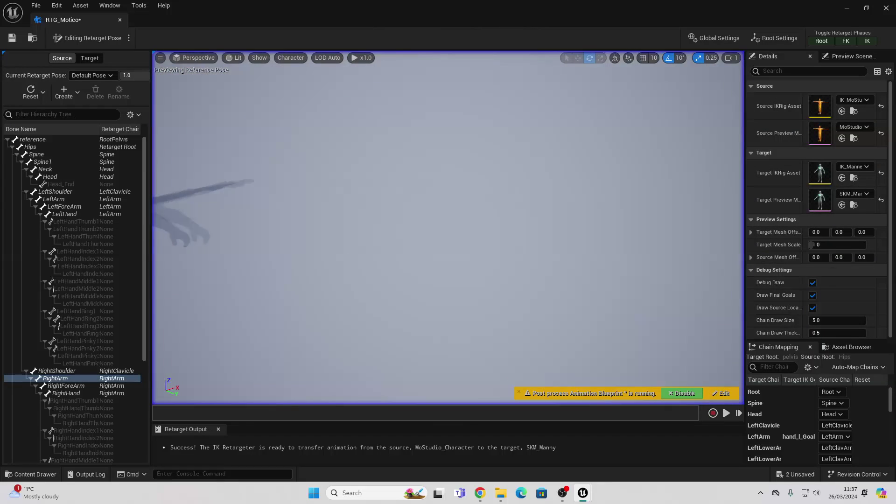
# Step: Try rotating the right forearm from a side view, then undo that change
pyautogui.moveTo(406, 179); pyautogui.dragTo(394, 189, button='right')
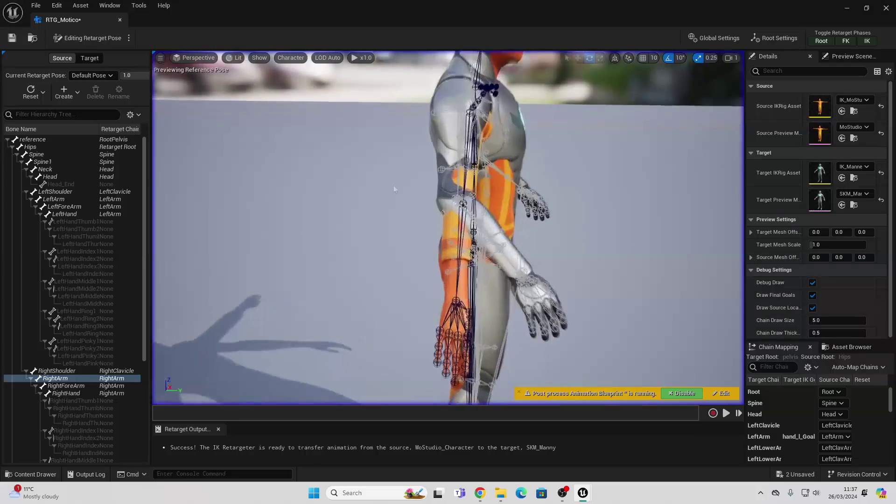
pyautogui.click(476, 231)
pyautogui.moveTo(448, 231); pyautogui.dragTo(490, 266)
pyautogui.moveTo(421, 210); pyautogui.dragTo(393, 210, button='right')
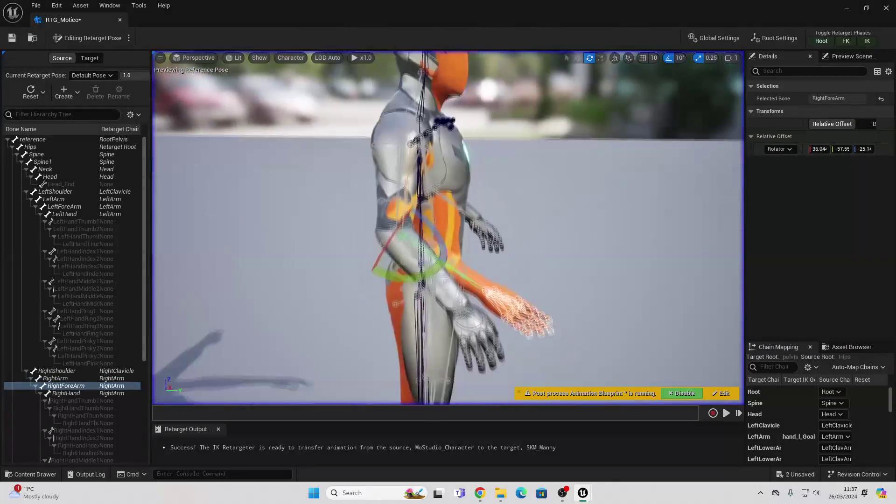
pyautogui.hotkey('ctrl', 'z')
pyautogui.moveTo(448, 231); pyautogui.dragTo(434, 123, button='right')
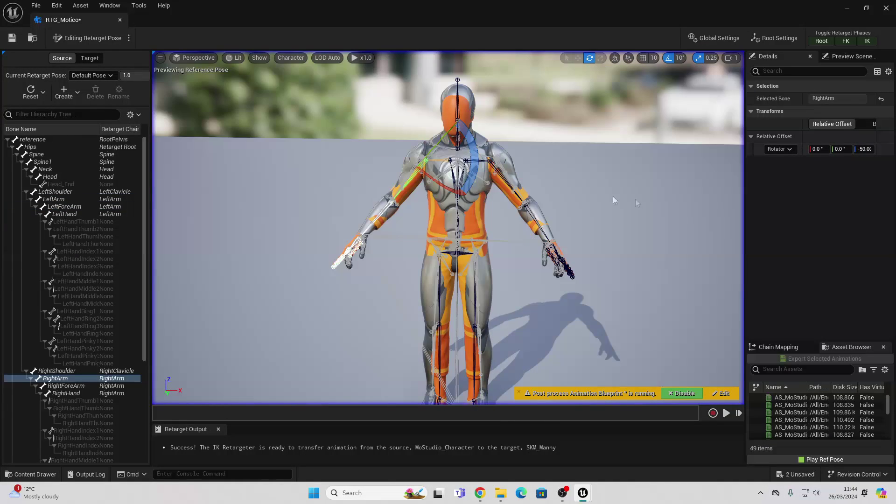
pyautogui.scroll(3, 448, 210)
pyautogui.scroll(-3, 448, 210)
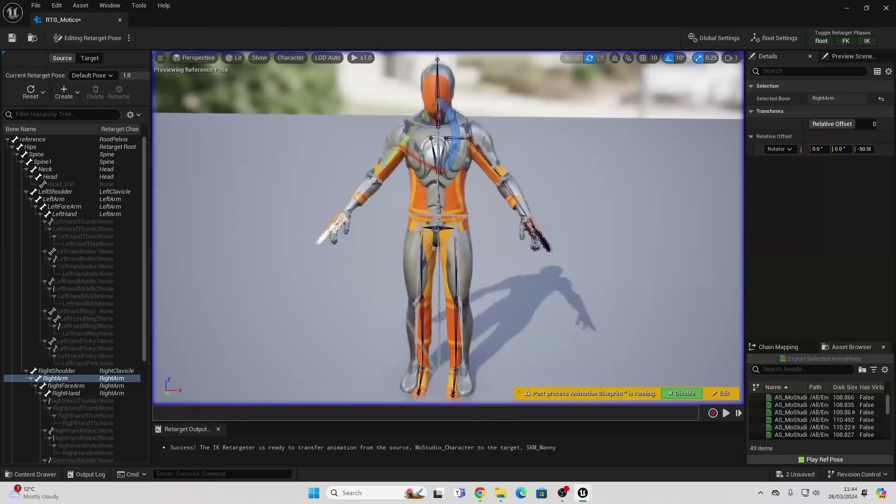
# Step: Set the viewport's Character Bones display to None and deselect the bone
pyautogui.click(290, 57)
pyautogui.moveTo(294, 102)
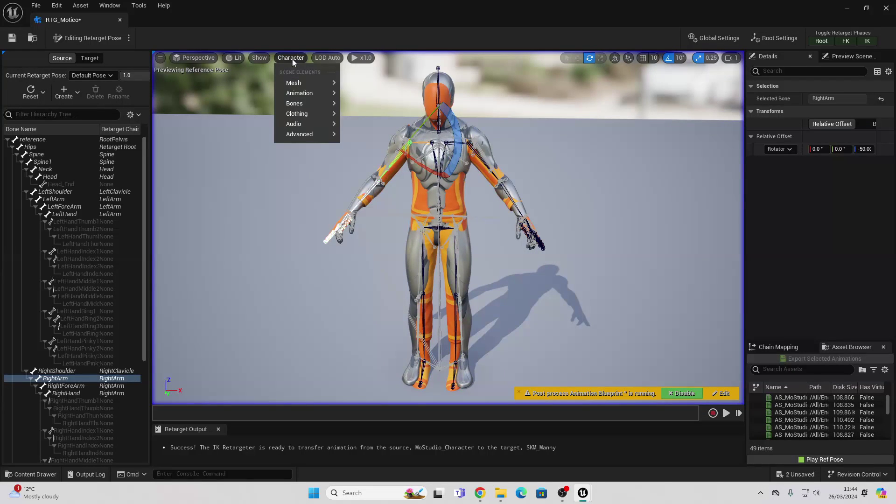
pyautogui.click(378, 230)
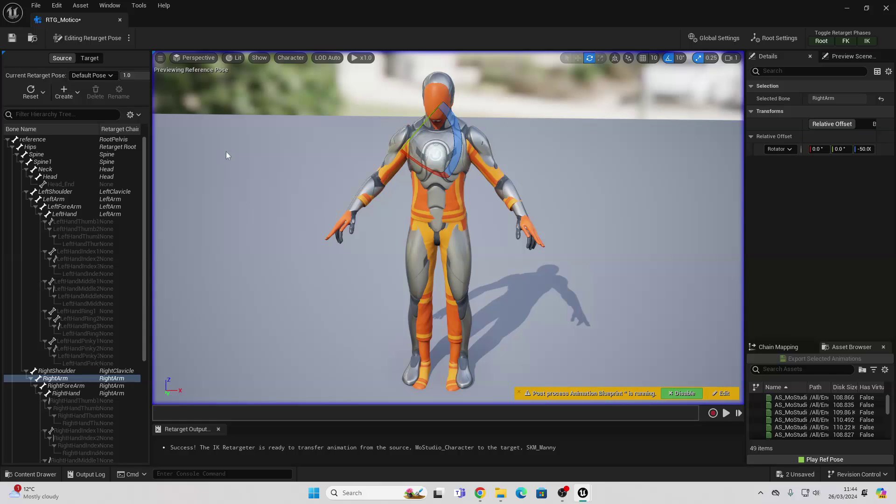
pyautogui.click(236, 160)
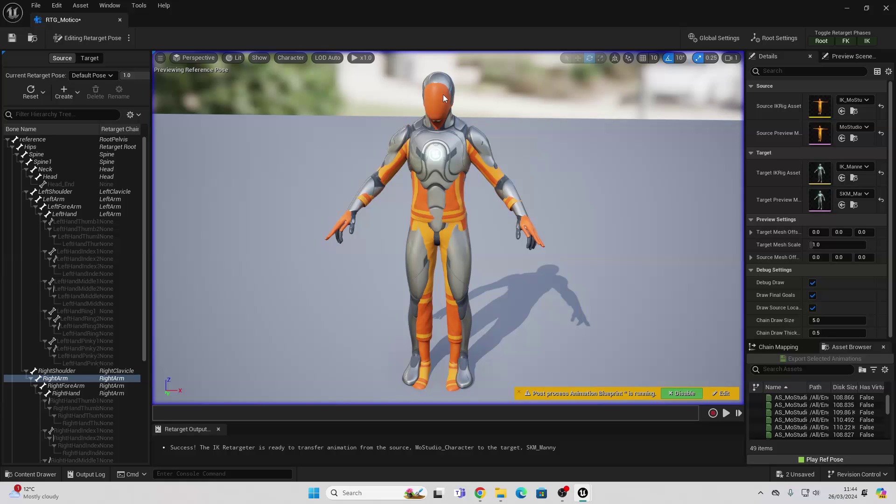
# Step: On the Target tab, set Target Mesh Offset X to 300
pyautogui.click(90, 58)
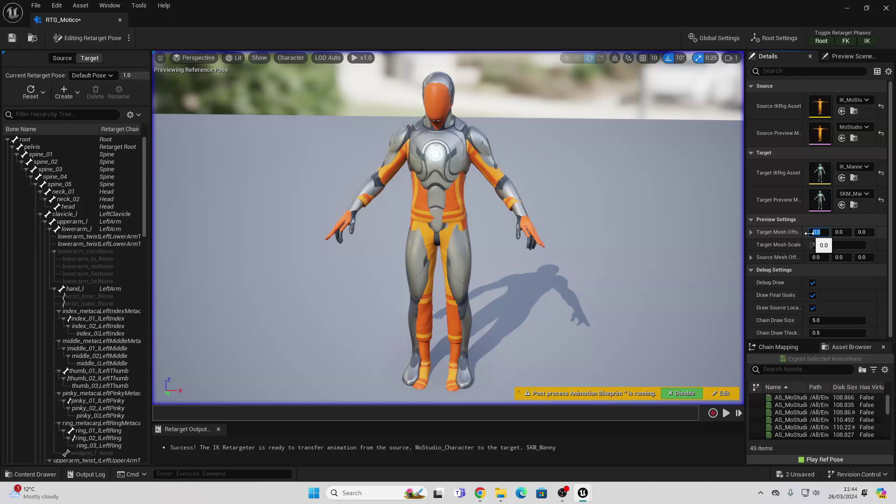
pyautogui.write('0')
pyautogui.press('Return')
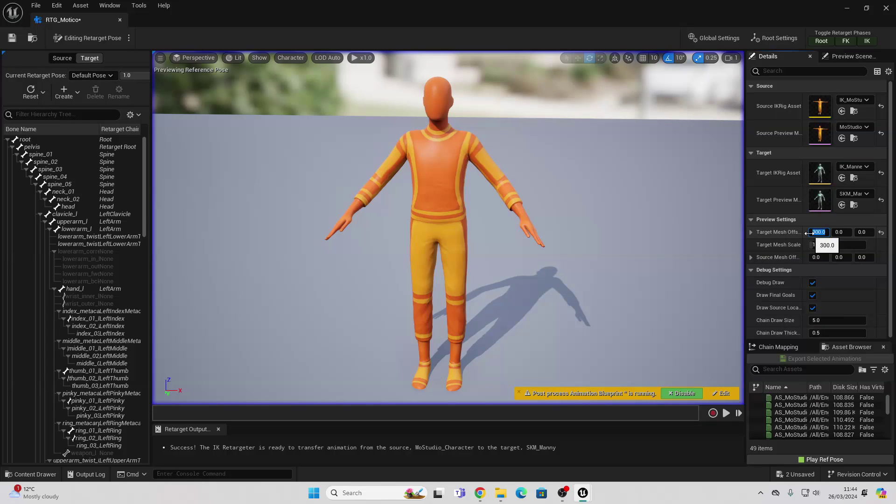
pyautogui.press('Return')
pyautogui.scroll(-5, 598, 230)
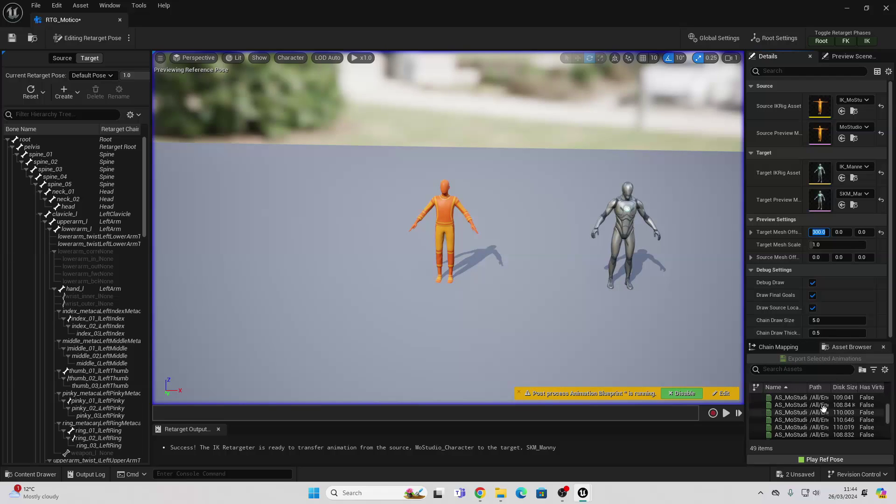
pyautogui.scroll(-5, 826, 410)
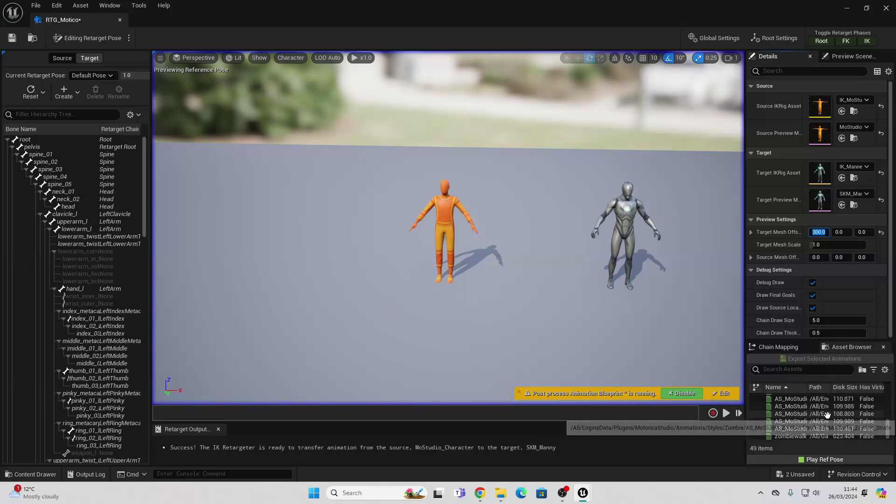
# Step: Play zombiewalk on both characters and orbit around them
pyautogui.click(802, 436)
pyautogui.doubleClick(802, 435)
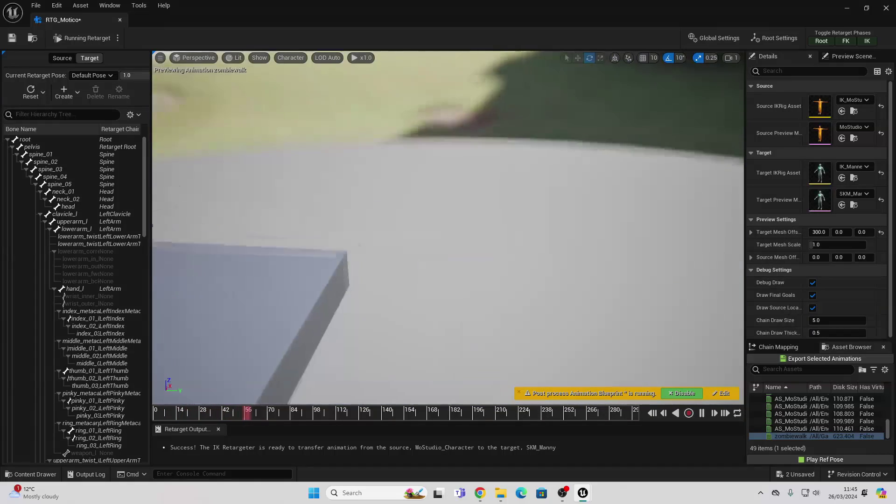
pyautogui.moveTo(448, 231); pyautogui.dragTo(350, 210, button='right')
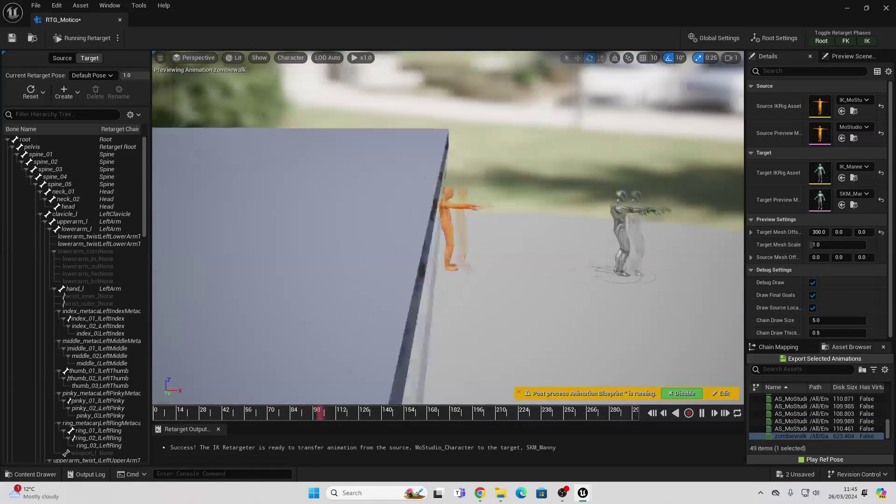
pyautogui.moveTo(448, 231); pyautogui.dragTo(532, 252, button='right')
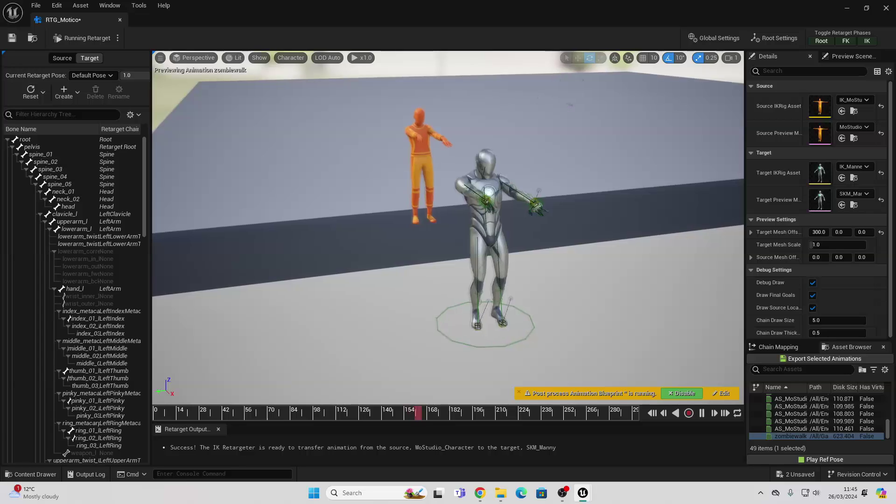
pyautogui.scroll(4, 490, 246)
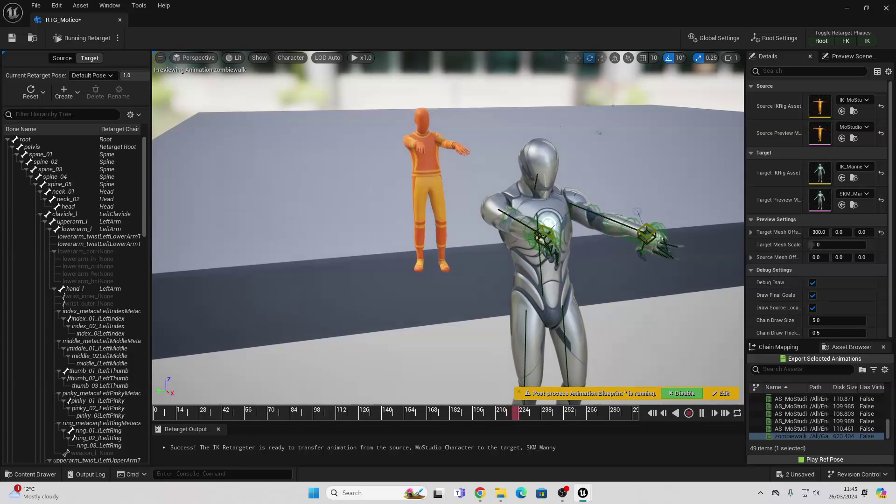
pyautogui.scroll(-3, 490, 246)
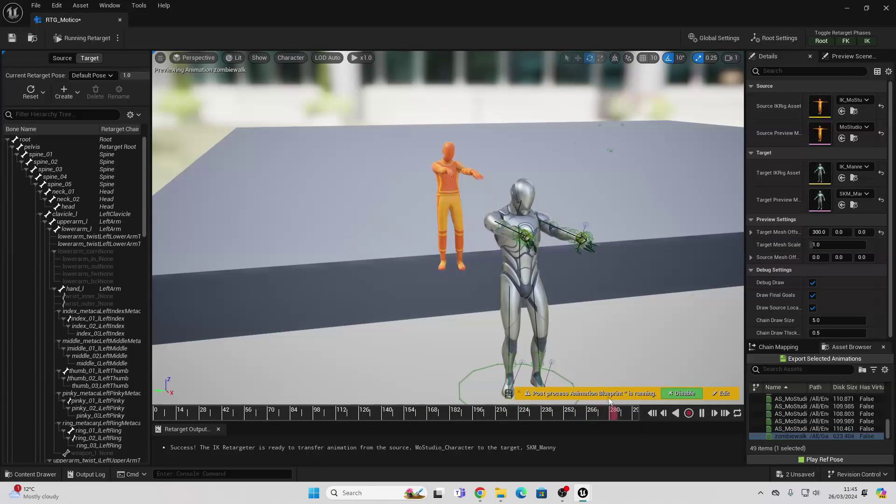
# Step: Scrub the zombiewalk timeline from the start to about frame 42, viewing both characters
pyautogui.moveTo(593, 411); pyautogui.dragTo(132, 414)
pyautogui.moveTo(441, 247); pyautogui.dragTo(350, 230, button='right')
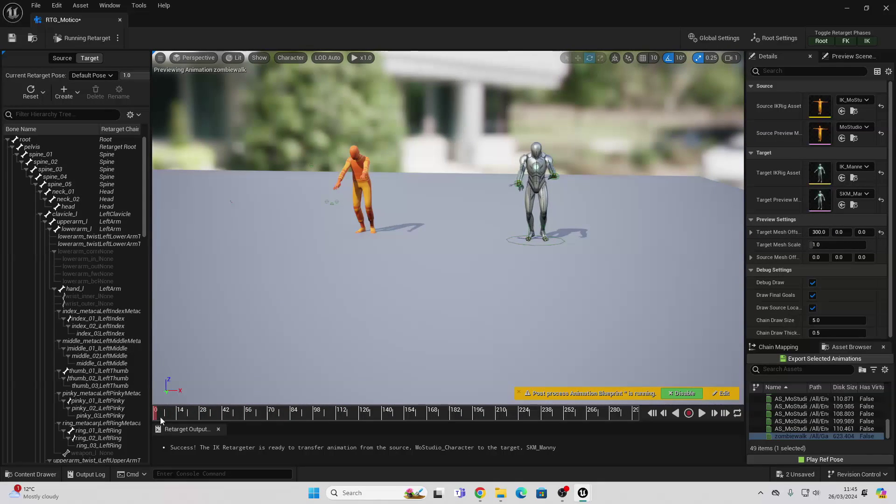
pyautogui.moveTo(167, 413); pyautogui.dragTo(226, 417)
pyautogui.moveTo(448, 245); pyautogui.dragTo(350, 209, button='right')
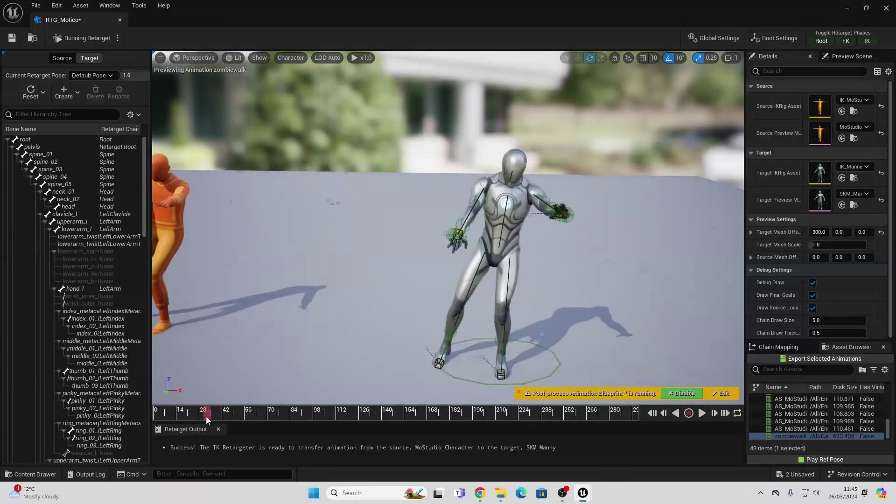
pyautogui.scroll(-4, 481, 154)
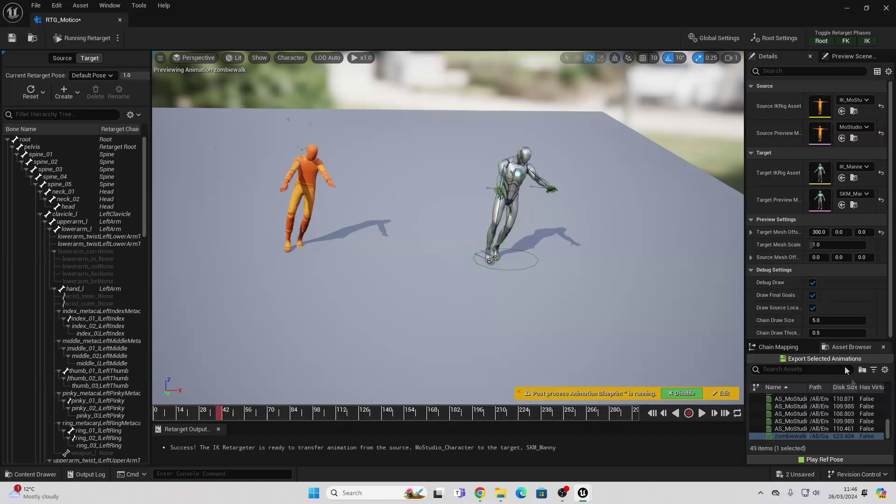
# Step: Export the retargeted zombiewalk to Content/animation with prefix 'ue5man' and close the retargeter
pyautogui.click(824, 358)
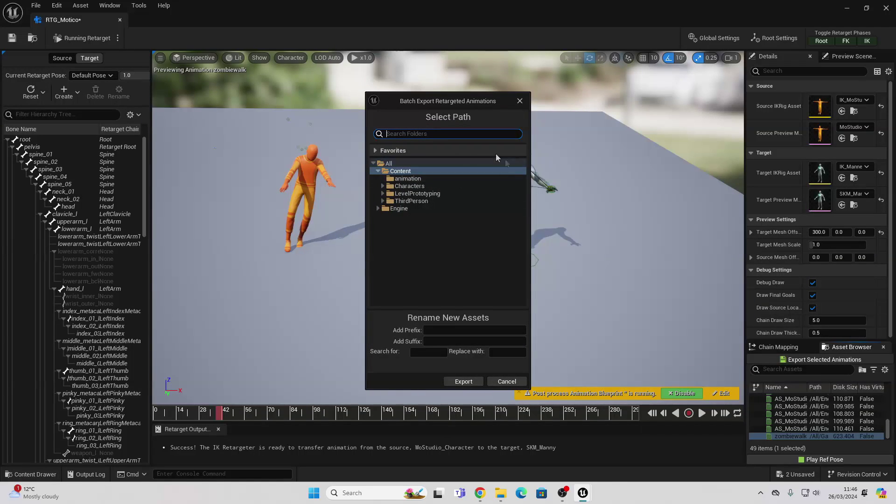
pyautogui.click(410, 178)
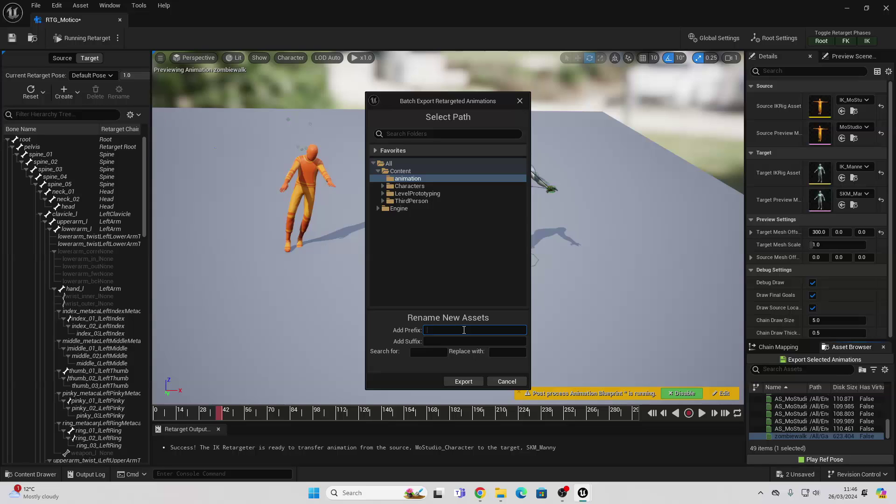
pyautogui.write('ue5man')
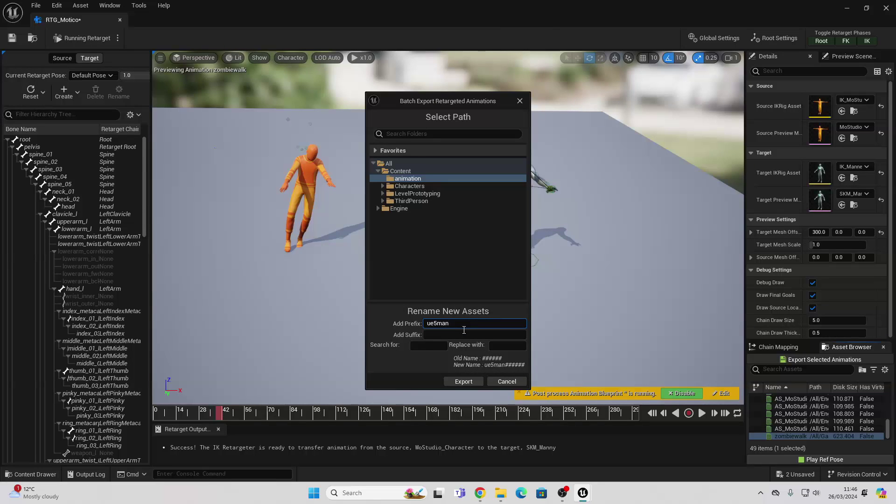
pyautogui.click(463, 381)
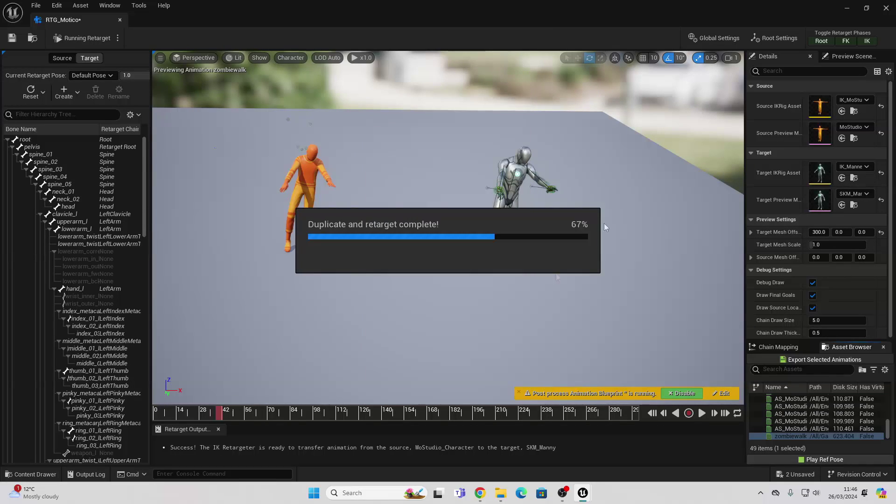
pyautogui.click(846, 9)
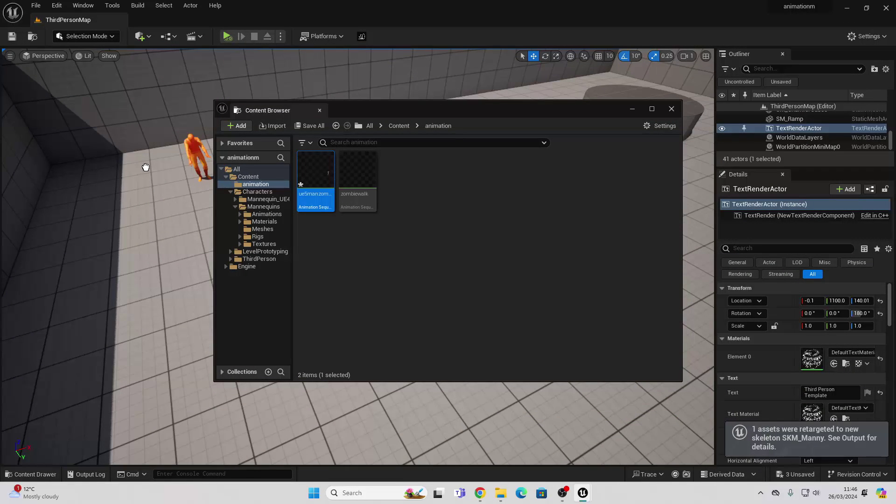
# Step: Place ue5manzombiewalk in the level beside the orange character and press Play
pyautogui.moveTo(314, 183); pyautogui.dragTo(145, 167)
pyautogui.click(671, 109)
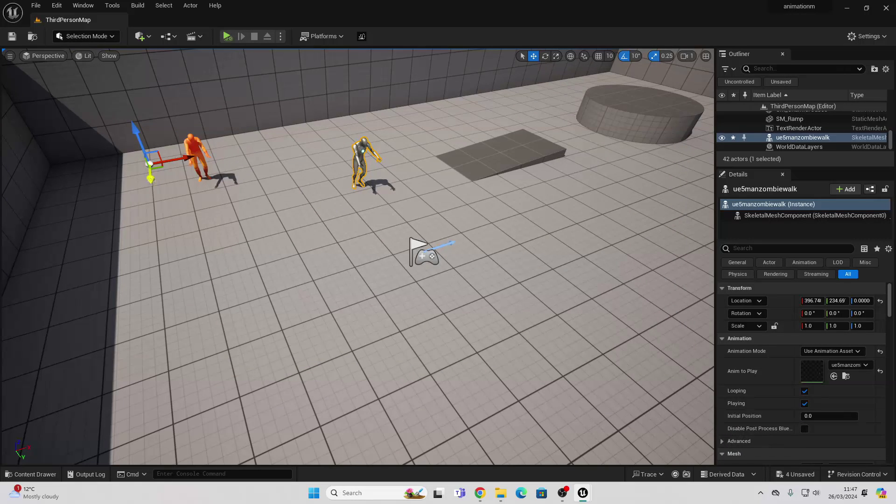
pyautogui.moveTo(150, 165)
pyautogui.mouseDown()
pyautogui.moveTo(147, 154)
pyautogui.moveTo(119, 142)
pyautogui.mouseUp()
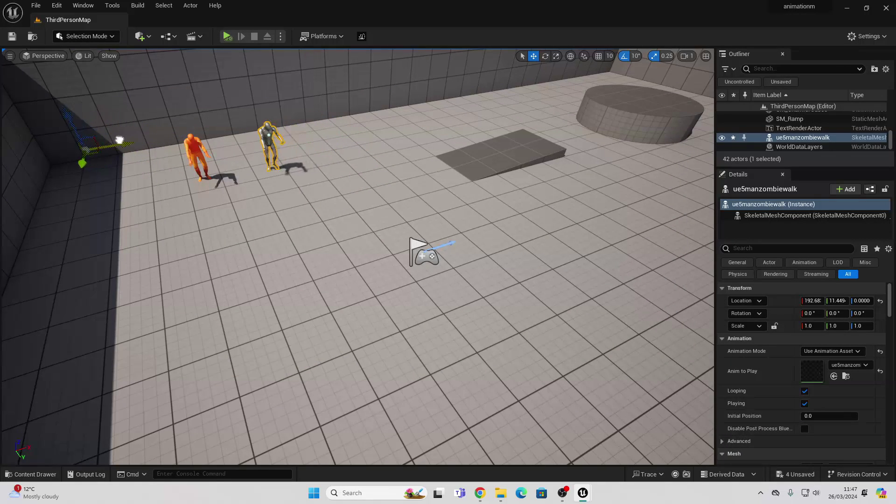
pyautogui.click(228, 36)
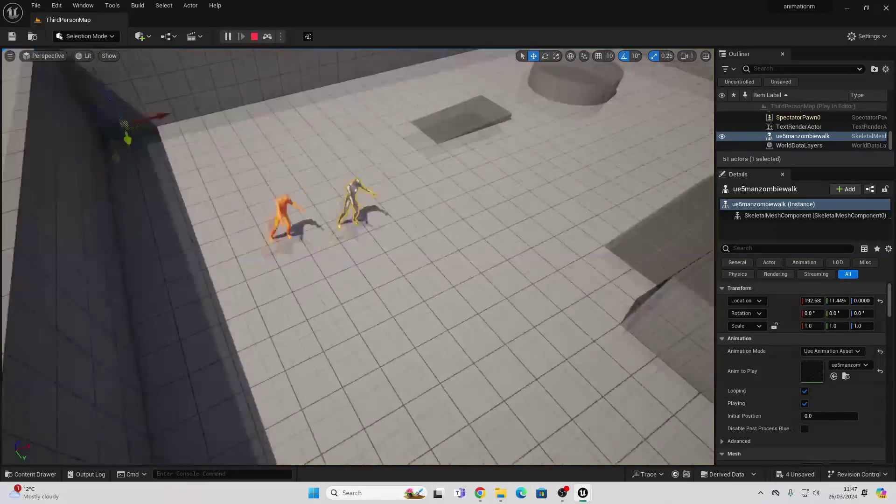